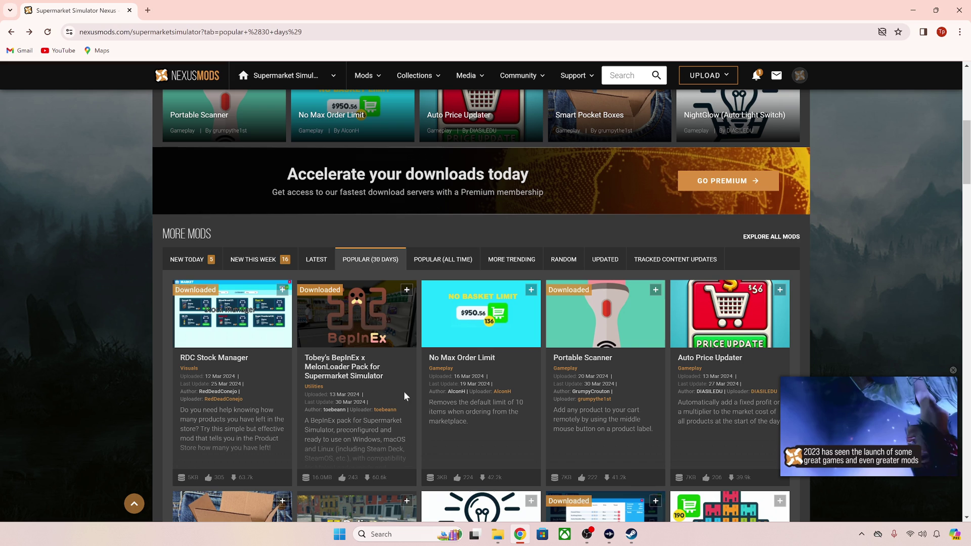
# - View the mod pages of Tobey's BepInEx x MelonLoader Pack and RDC Stock Manager, and return to the mod list
pyautogui.click(366, 371)
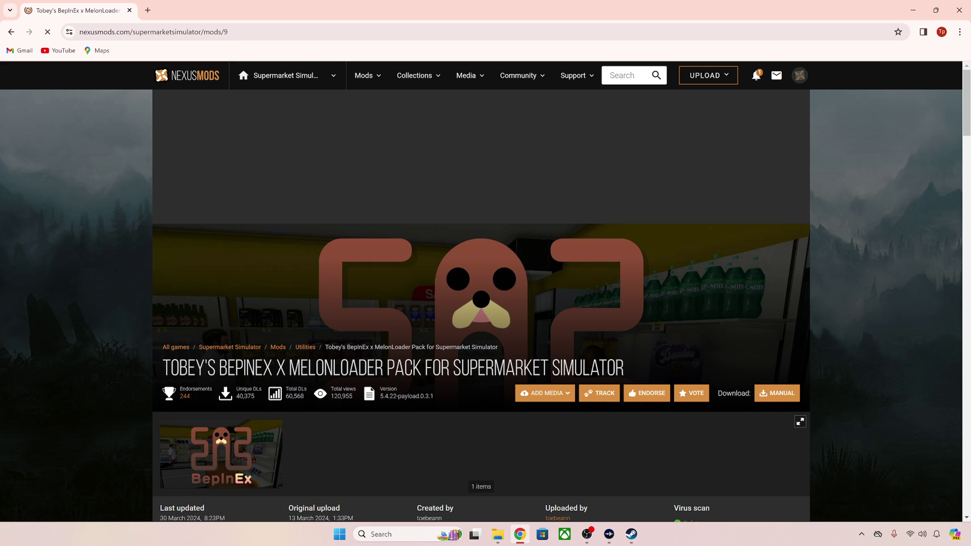
pyautogui.click(11, 32)
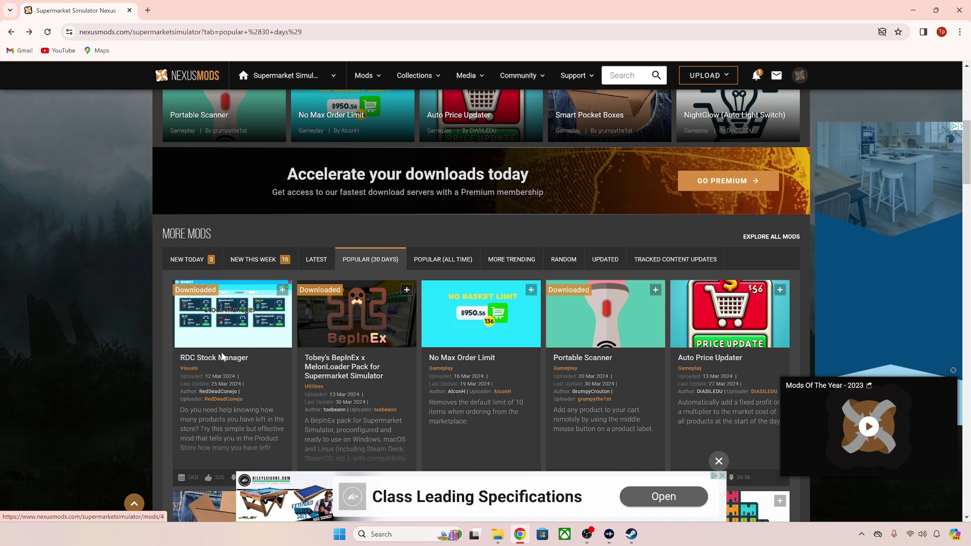
pyautogui.click(223, 357)
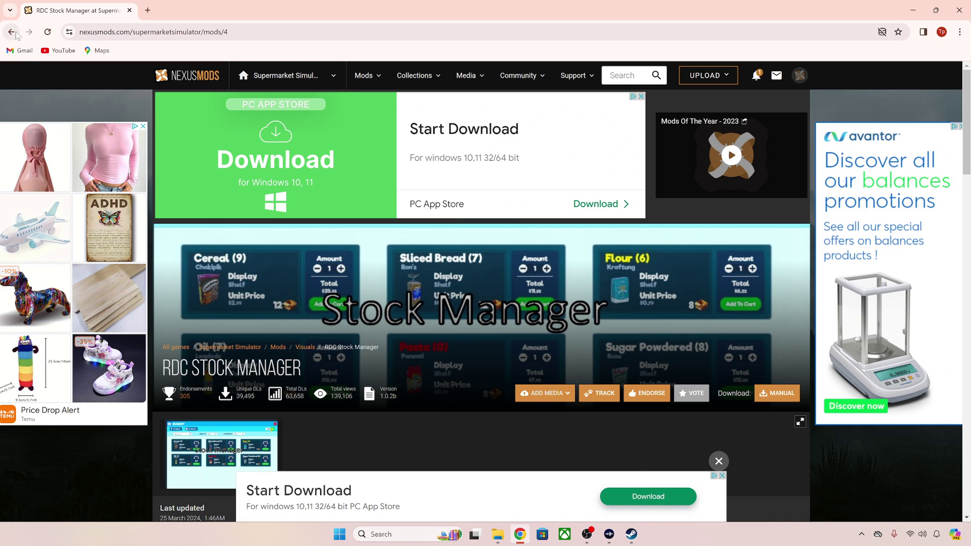
pyautogui.rightClick(11, 32)
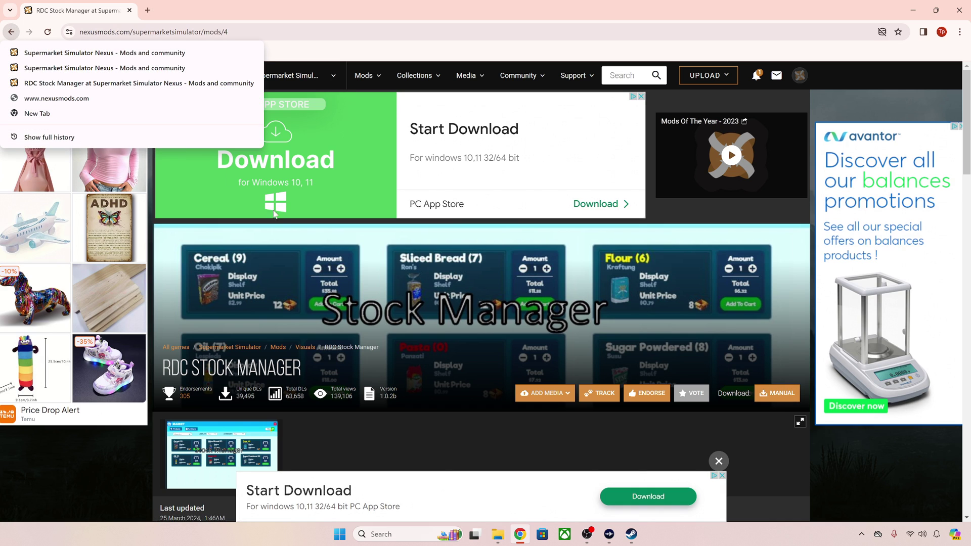
pyautogui.click(70, 68)
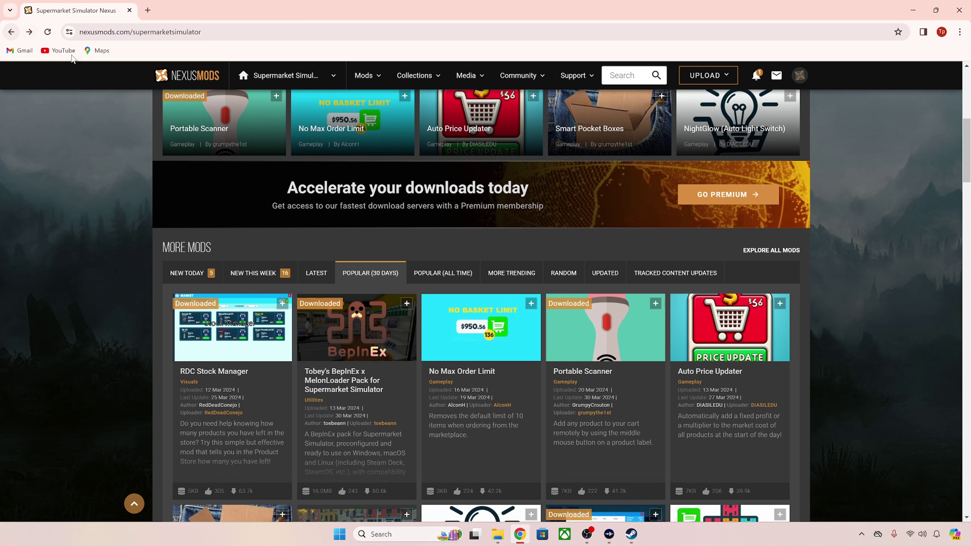
# - Examine the Portable Scanner mod's description, installation notes and requirements, and return to the mod list
pyautogui.click(613, 360)
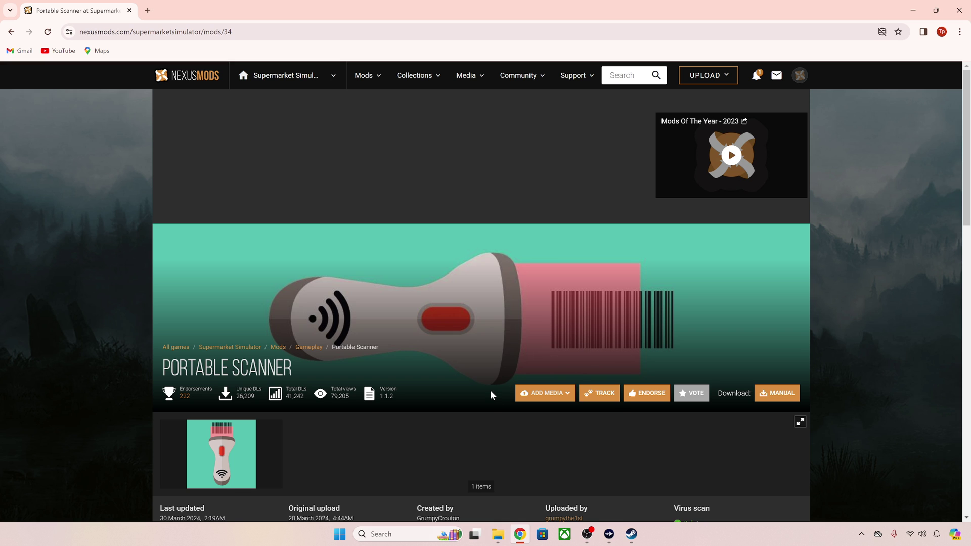
pyautogui.scroll(-20, 490, 390)
pyautogui.scroll(7, 435, 359)
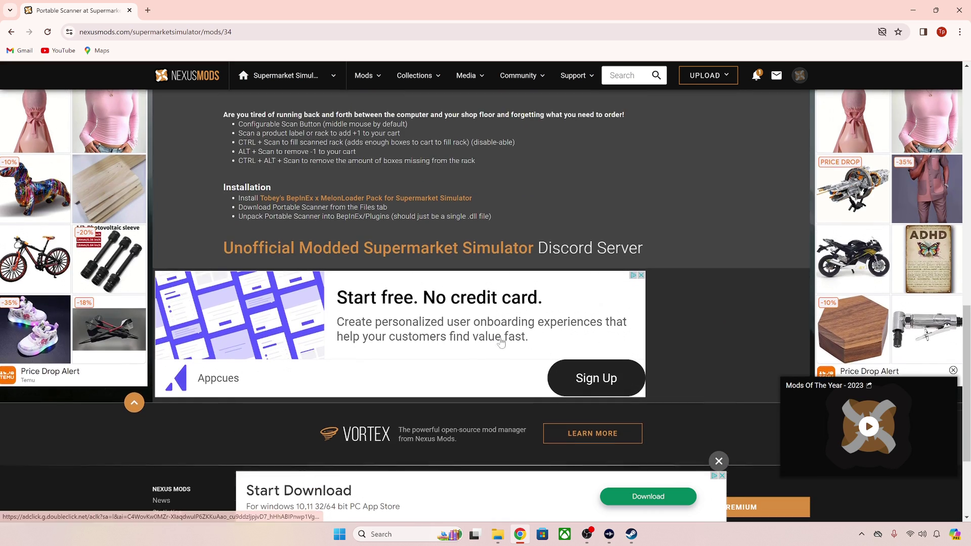
pyautogui.scroll(-1, 358, 383)
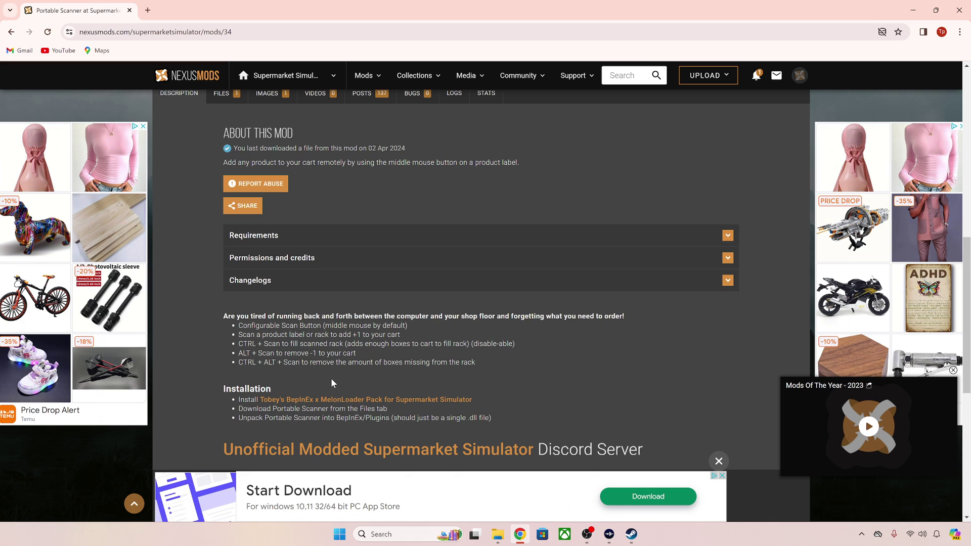
pyautogui.scroll(3, 318, 378)
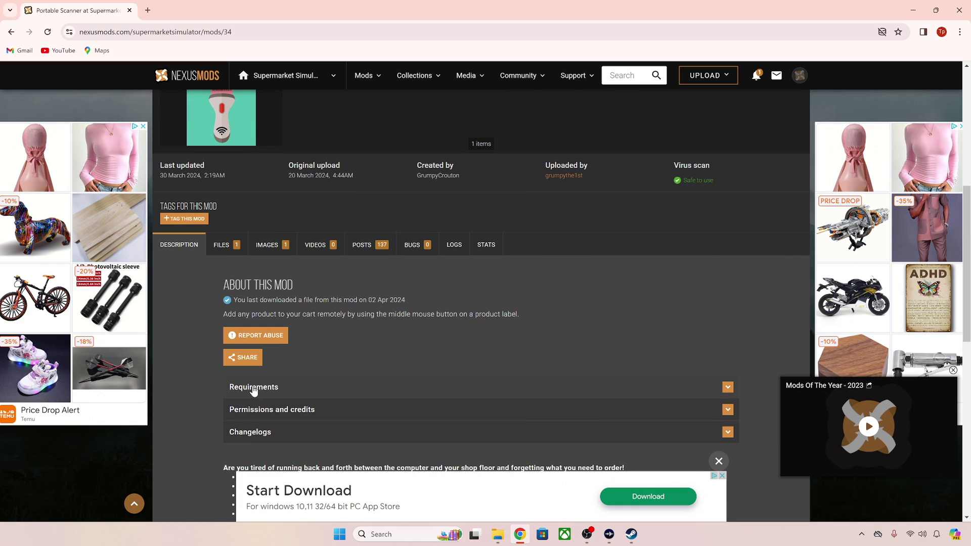
pyautogui.click(254, 387)
pyautogui.scroll(-1, 376, 369)
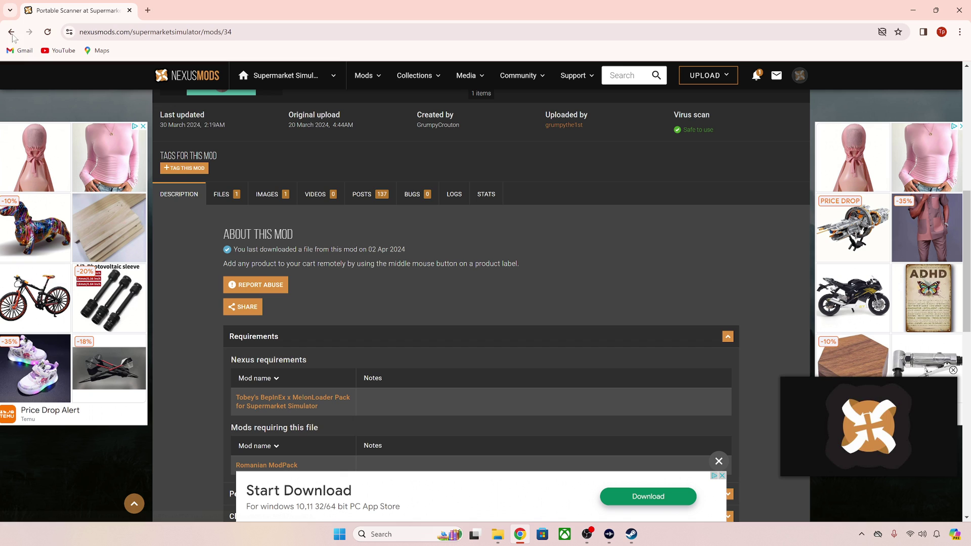
pyautogui.click(258, 403)
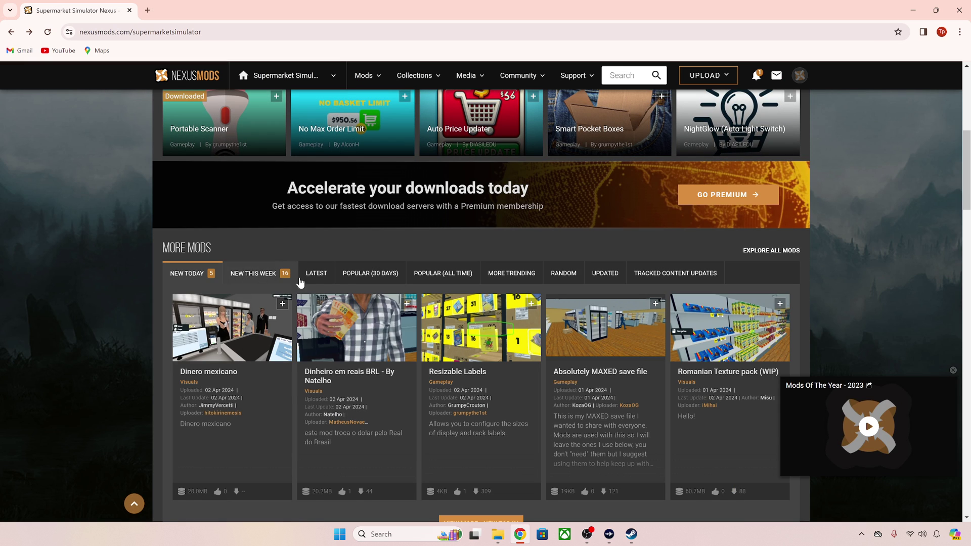
# - Open RDC Stock Manager from the mods popular in the last 30 days and examine its requirements
pyautogui.click(354, 274)
pyautogui.click(247, 357)
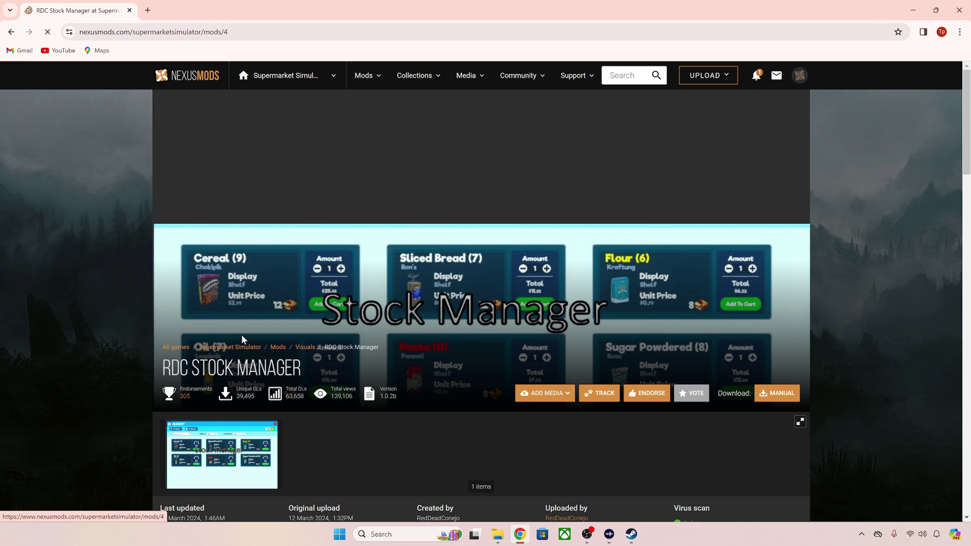
pyautogui.scroll(-5, 241, 328)
pyautogui.scroll(-1, 271, 369)
pyautogui.click(266, 391)
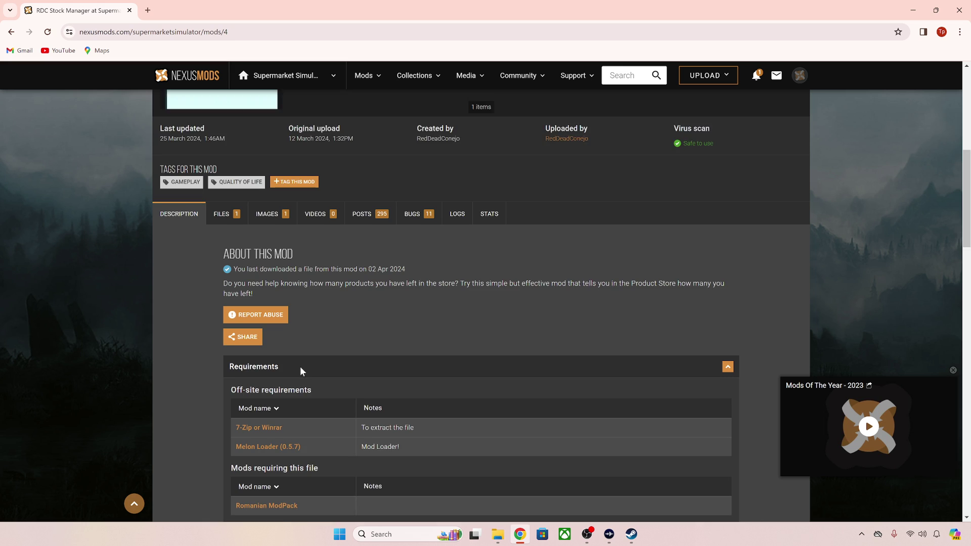
pyautogui.scroll(-2, 274, 365)
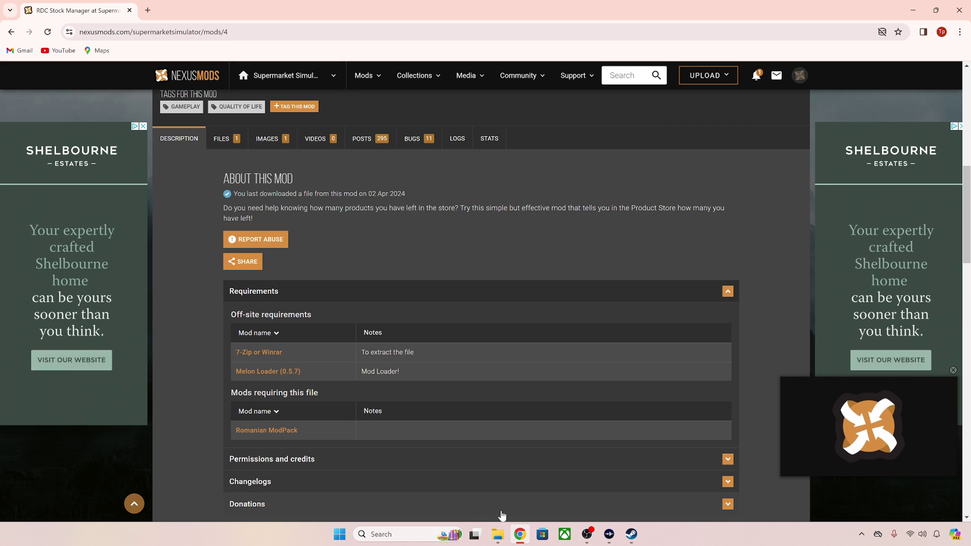
# - Check the downloaded mod archives and, in Steam, browse the local files of Supermarket Simulator
pyautogui.click(498, 534)
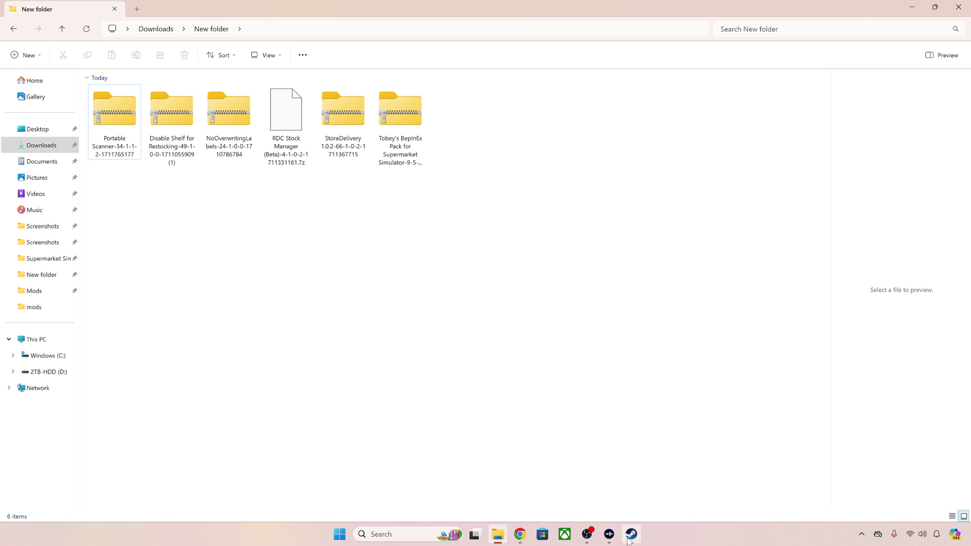
pyautogui.moveTo(631, 535)
pyautogui.click(631, 537)
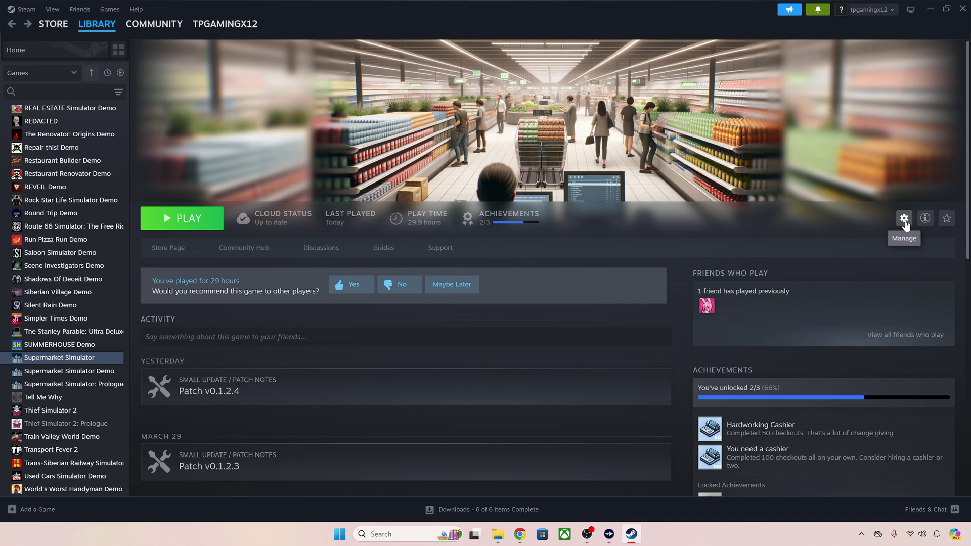
pyautogui.click(904, 219)
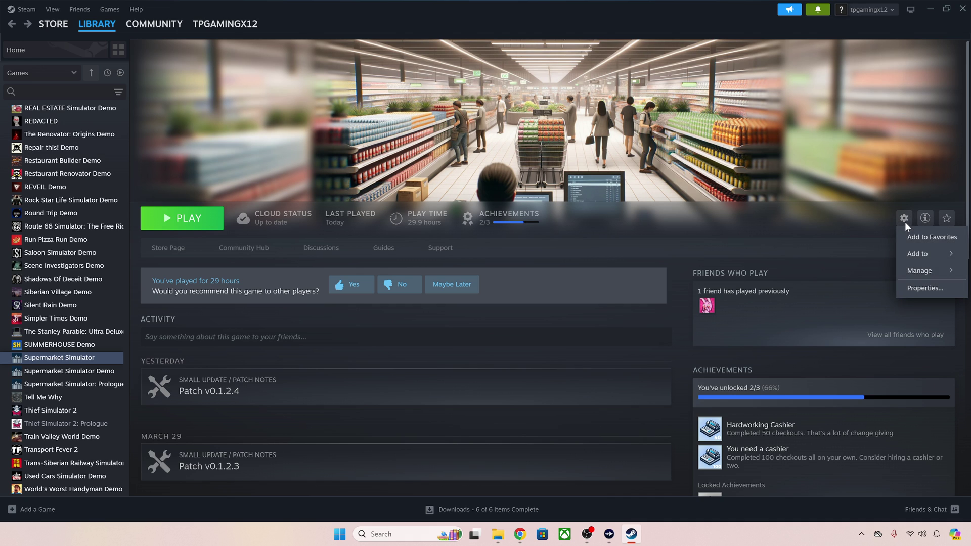
pyautogui.moveTo(929, 272)
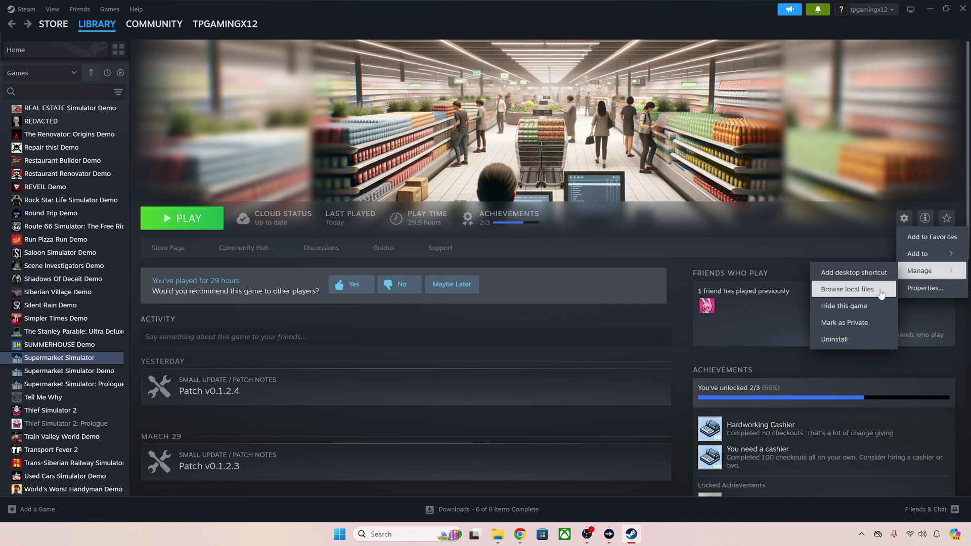
pyautogui.click(845, 288)
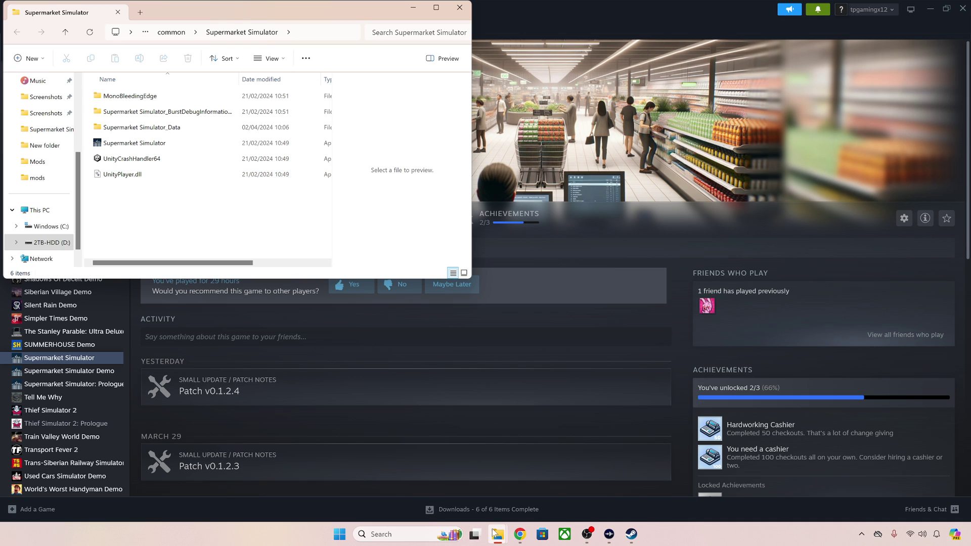
# - Extract the Tobey's BepInEx Pack archive in place with WinRAR inside the downloads' New folder
pyautogui.moveTo(493, 534)
pyautogui.click(492, 506)
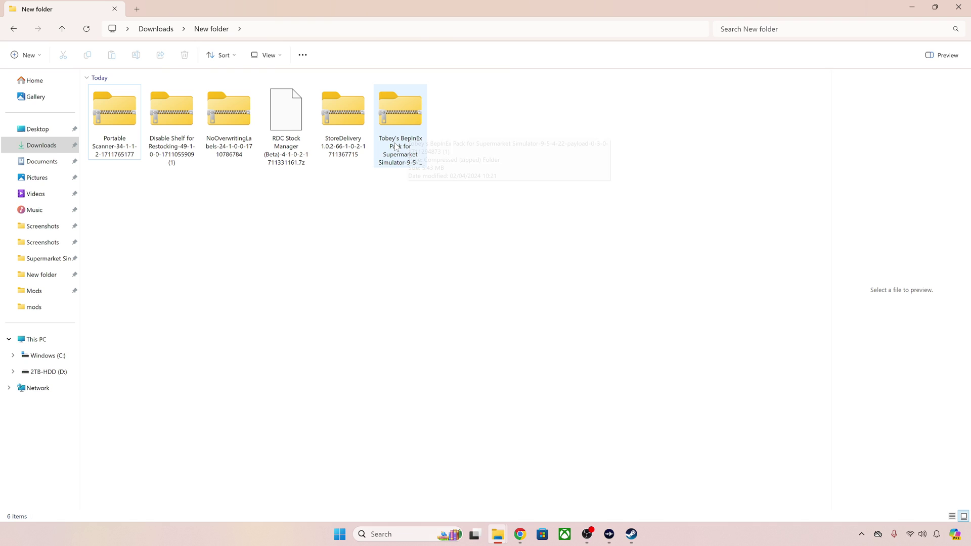
pyautogui.click(413, 121)
pyautogui.rightClick(413, 121)
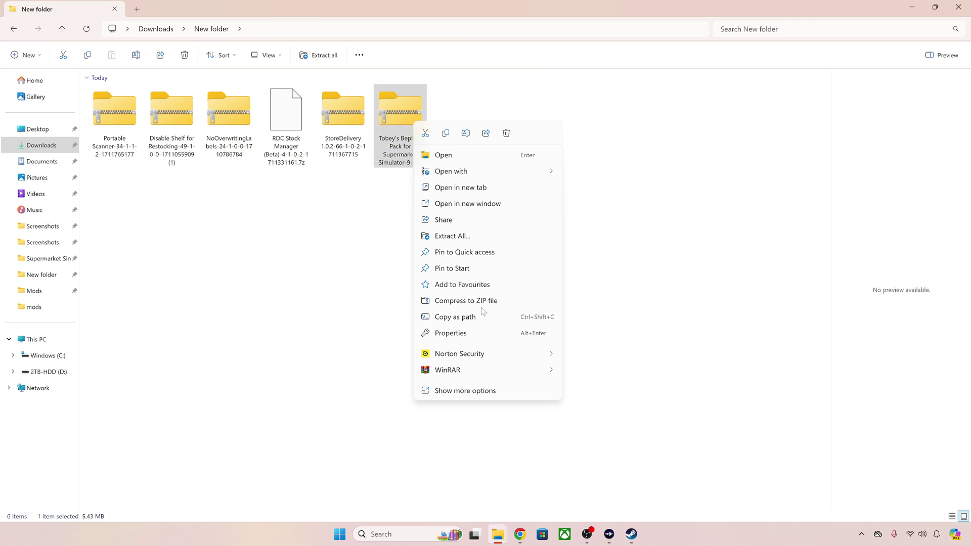
pyautogui.moveTo(470, 375)
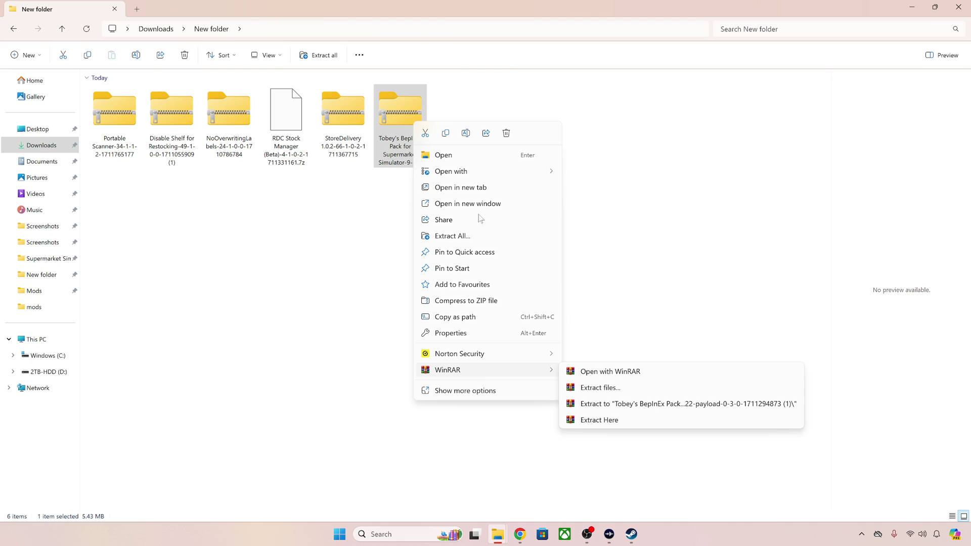
pyautogui.click(611, 420)
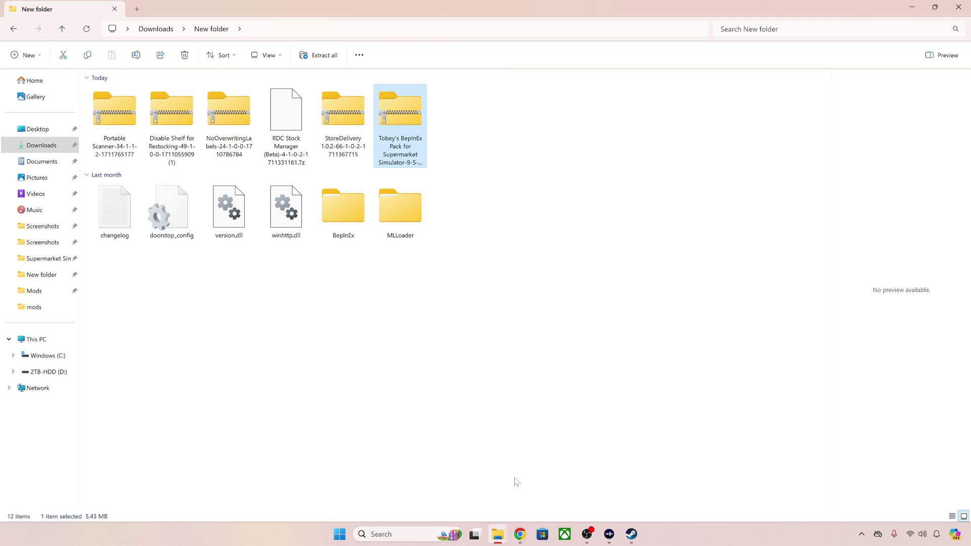
# - Copy the six extracted items, including the BepInEx and MLLoader folders, into the Supermarket Simulator game folder
pyautogui.moveTo(443, 248); pyautogui.dragTo(114, 209)
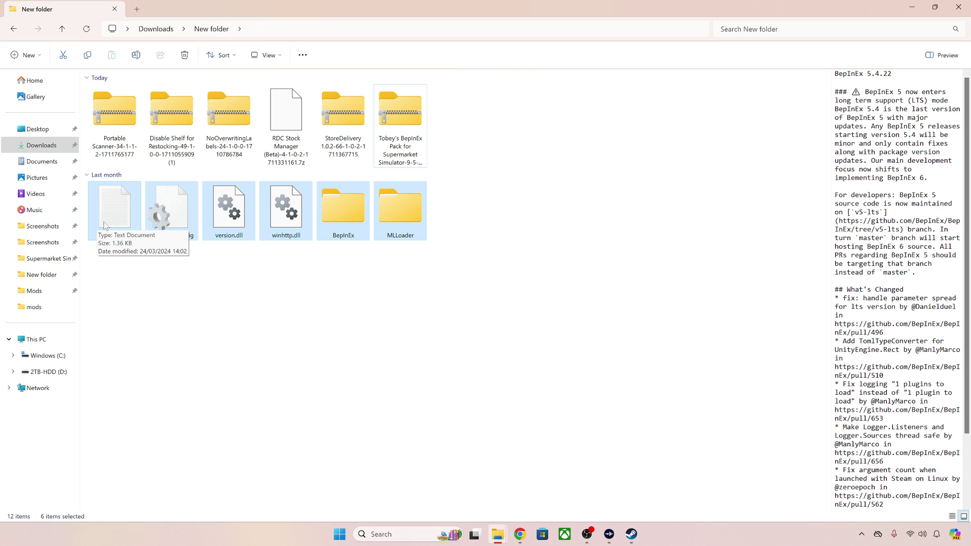
pyautogui.moveTo(98, 224); pyautogui.dragTo(224, 188)
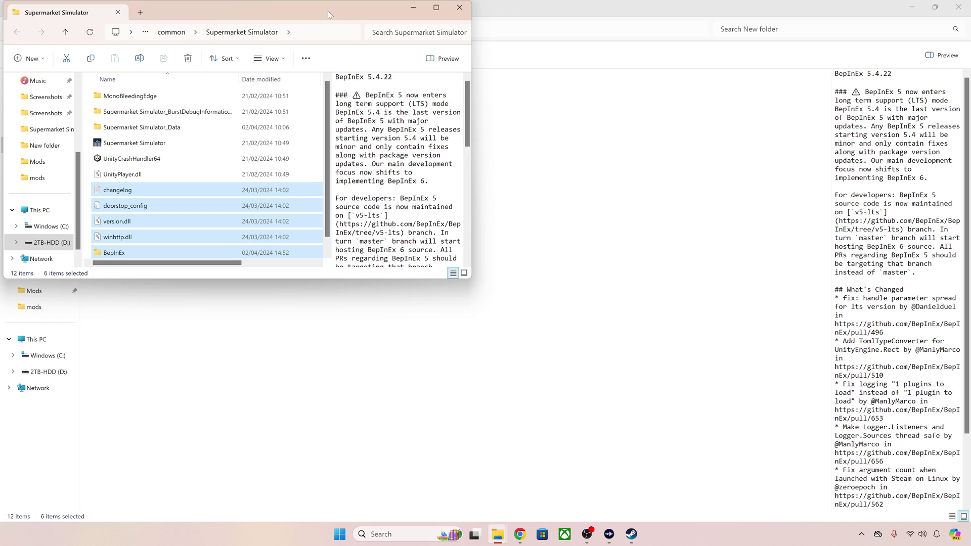
pyautogui.moveTo(328, 11); pyautogui.dragTo(657, 81)
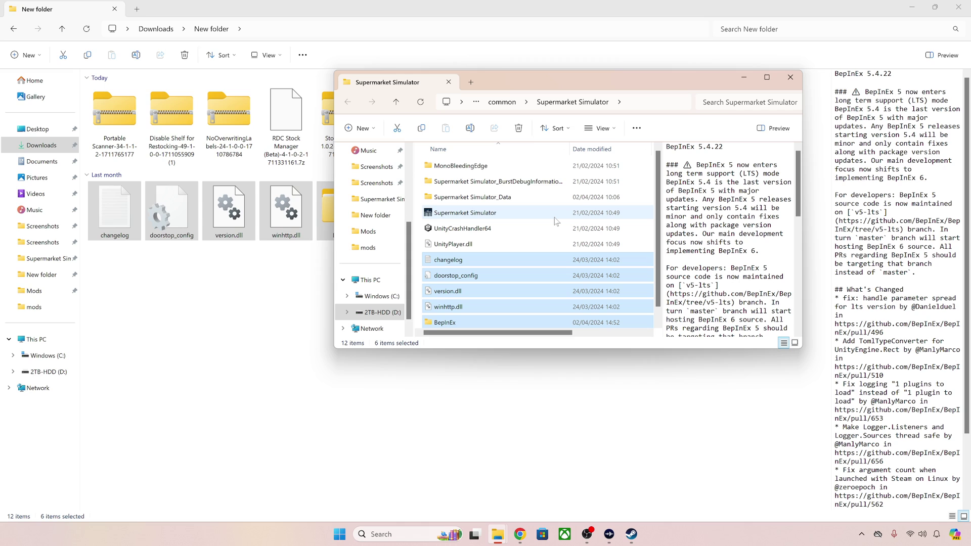
# - Check the copied files in the game folder and open the MLLoader folder
pyautogui.click(603, 213)
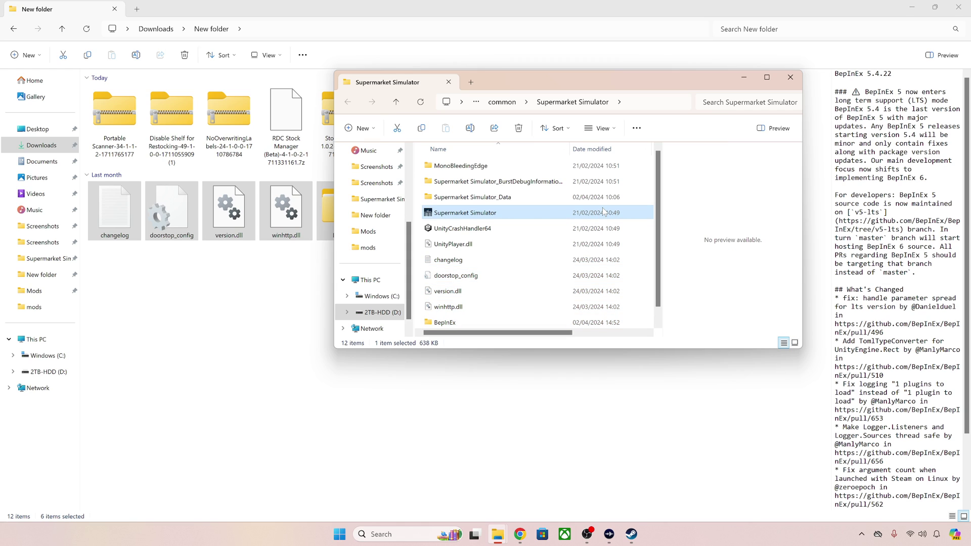
pyautogui.scroll(-1, 603, 212)
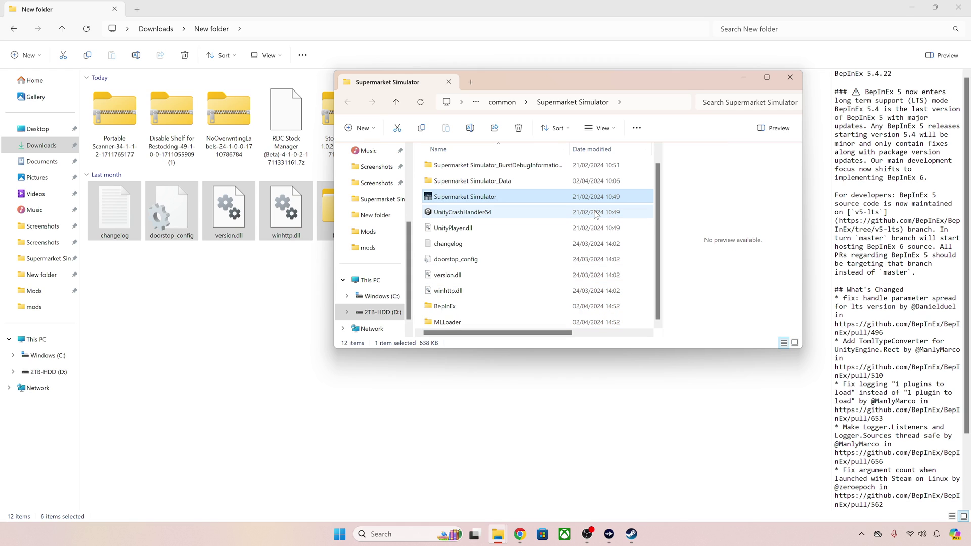
pyautogui.doubleClick(454, 323)
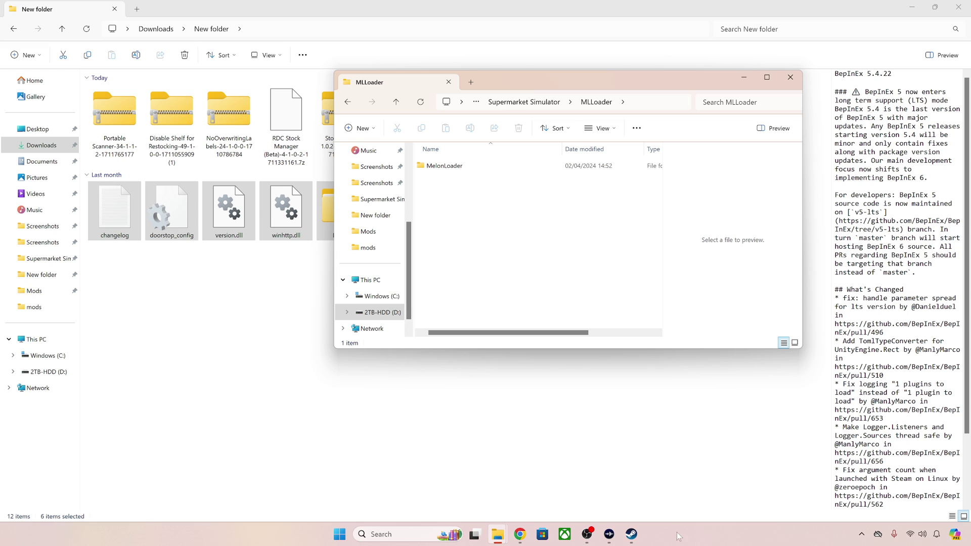
# - Launch Supermarket Simulator from Steam and quit it from its main menu
pyautogui.click(631, 534)
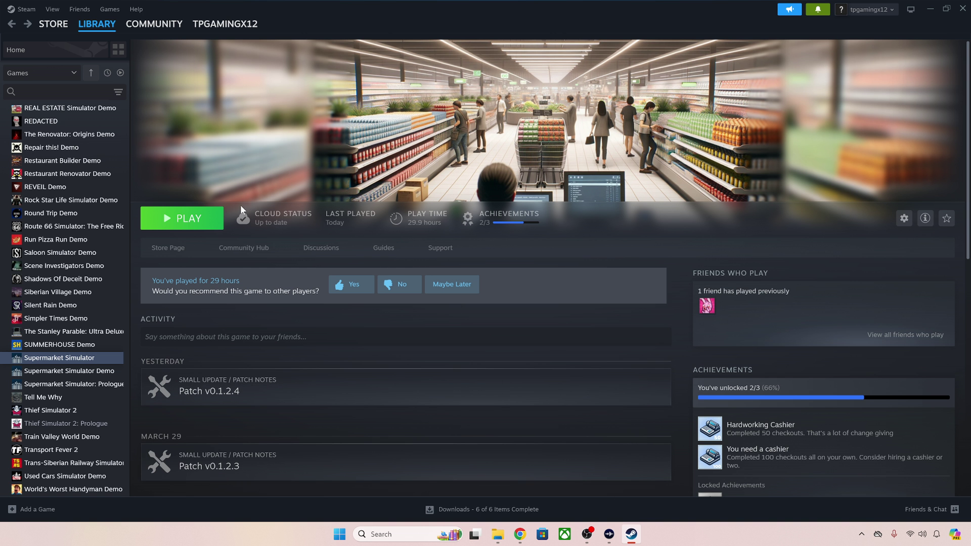
pyautogui.click(202, 218)
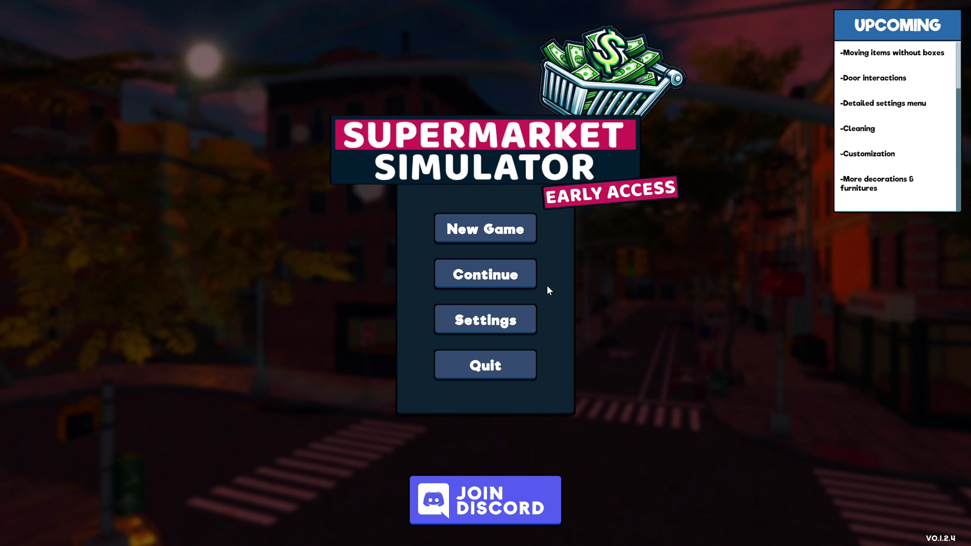
pyautogui.click(493, 369)
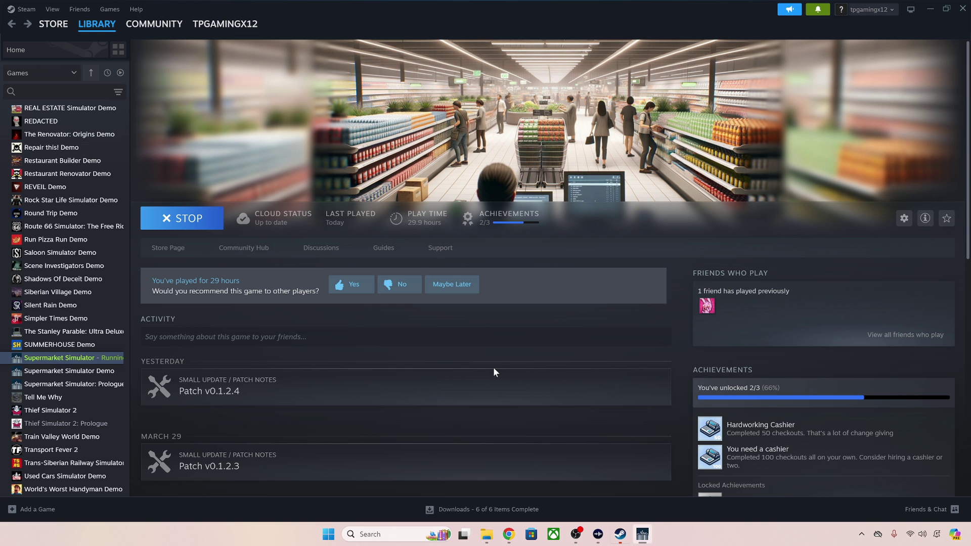
# - Check the contents of the MLLoader folder and go back to the Supermarket Simulator game folder
pyautogui.moveTo(498, 534)
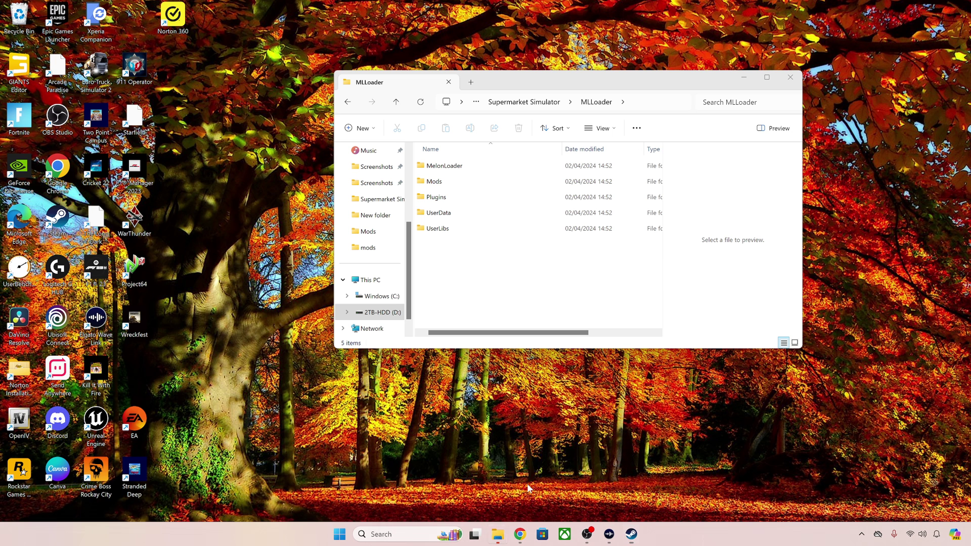
pyautogui.click(527, 484)
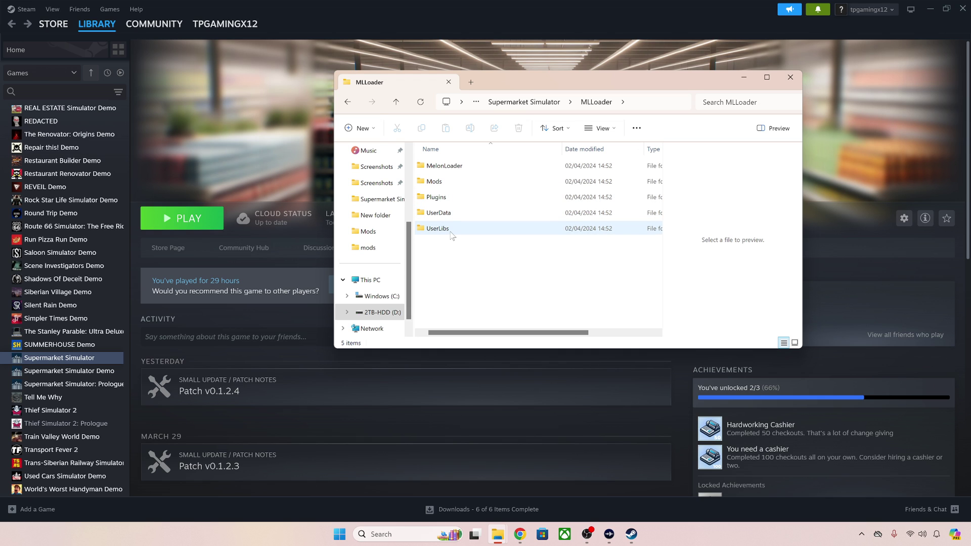
pyautogui.click(348, 102)
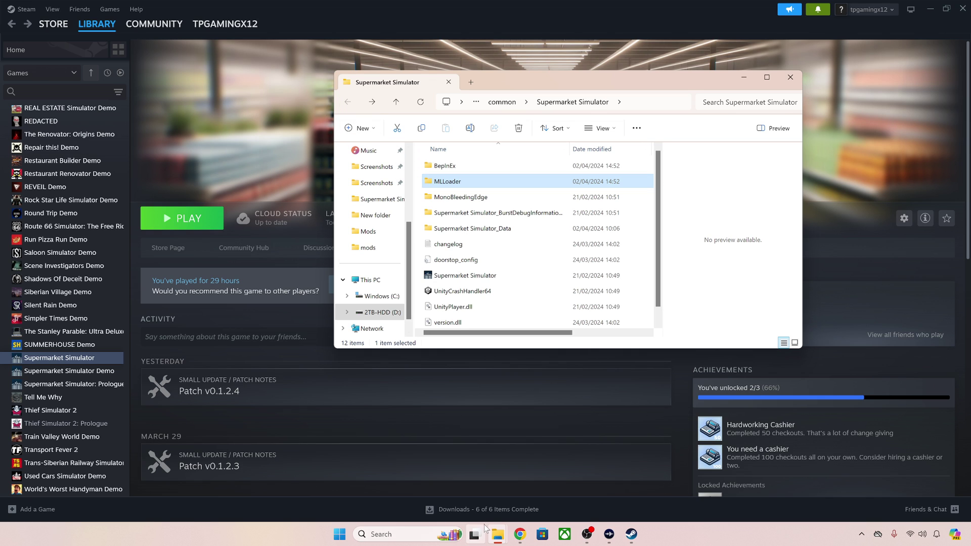
# - Delete the six extracted BepInEx pack items from the New folder in Downloads, keeping the mod archives
pyautogui.moveTo(484, 527)
pyautogui.click(486, 489)
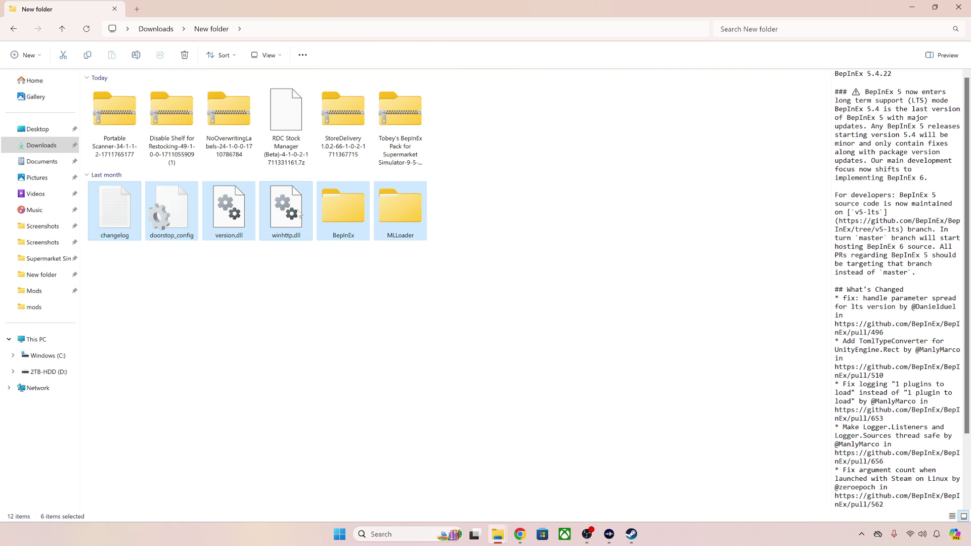
pyautogui.press('Delete')
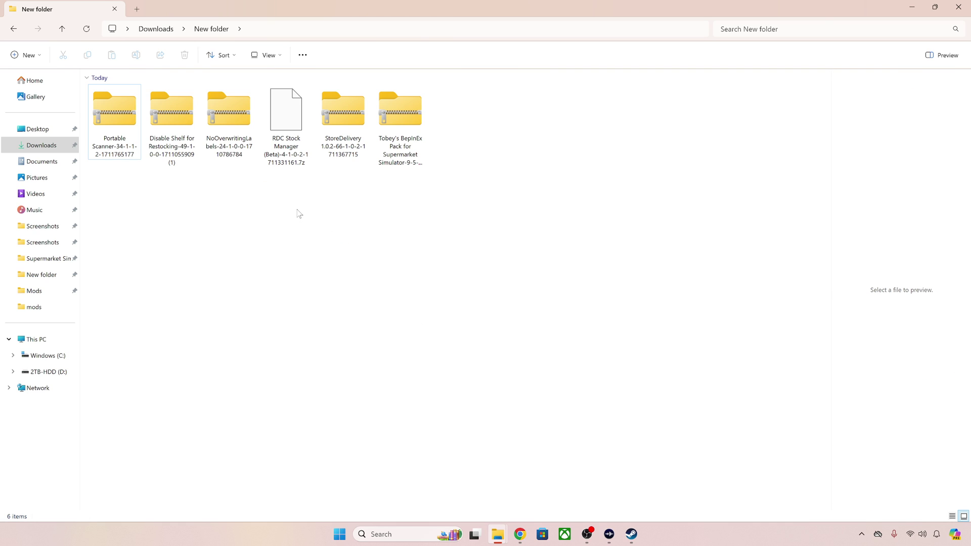
# - Place the game folder window beside the mod archives and extract the RDC Stock Manager (Beta) archive into the current downloads folder
pyautogui.moveTo(497, 534)
pyautogui.click(507, 445)
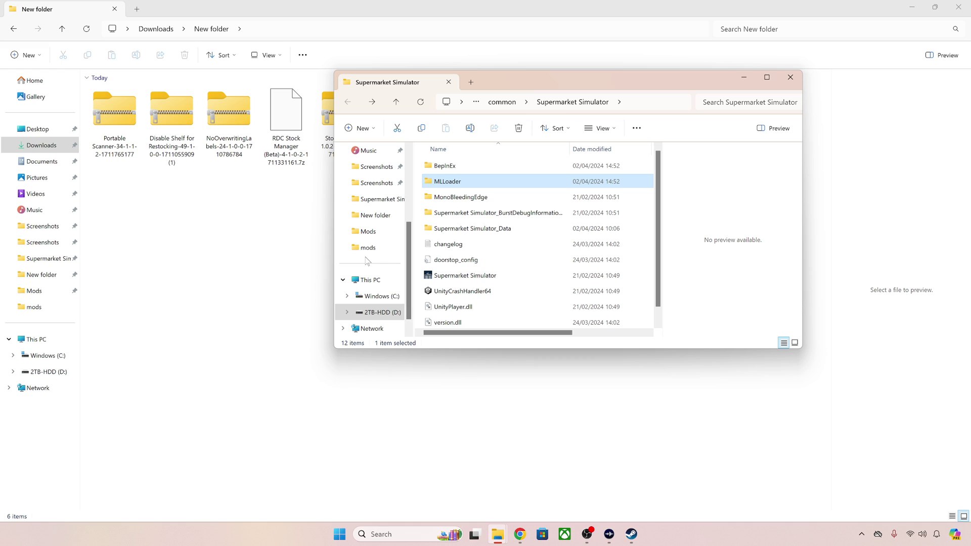
pyautogui.moveTo(500, 83); pyautogui.dragTo(618, 126)
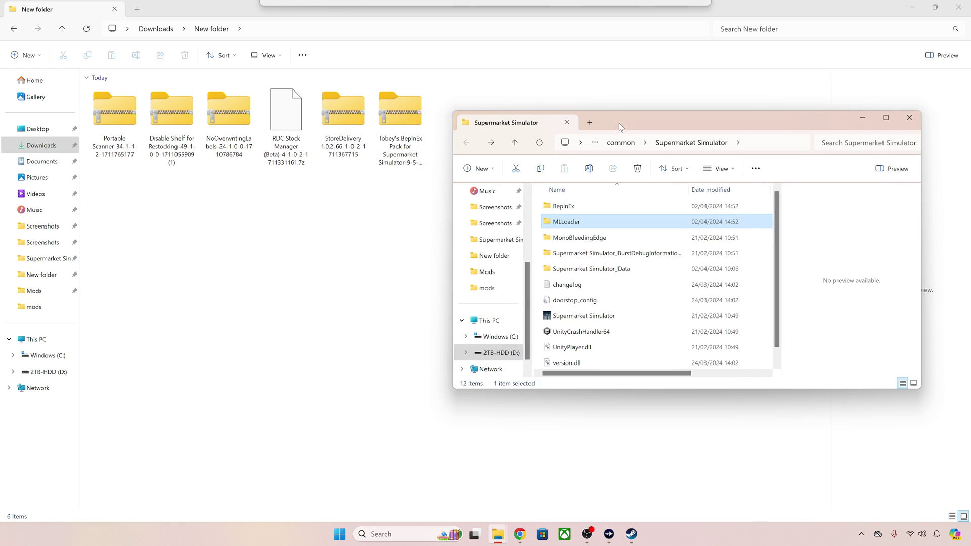
pyautogui.rightClick(295, 146)
pyautogui.moveTo(346, 311)
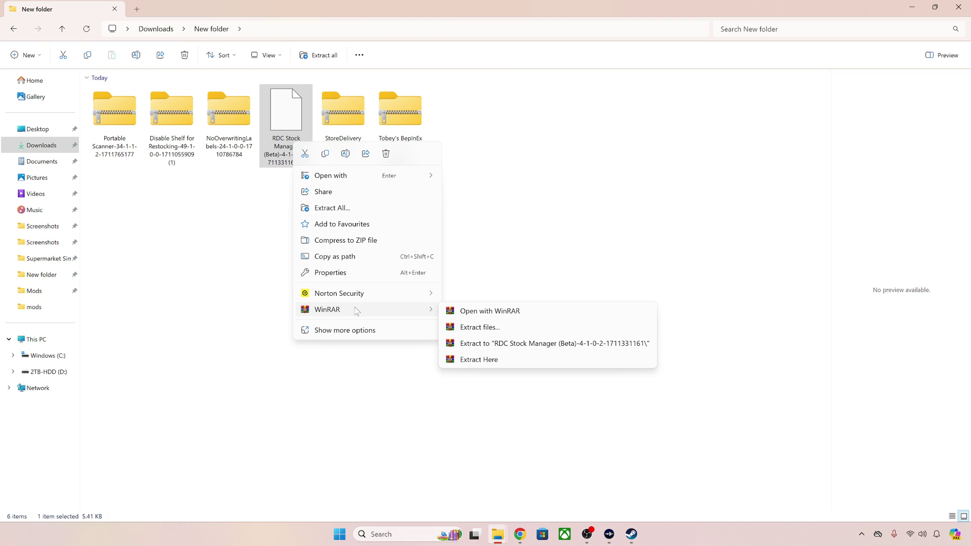
pyautogui.click(478, 358)
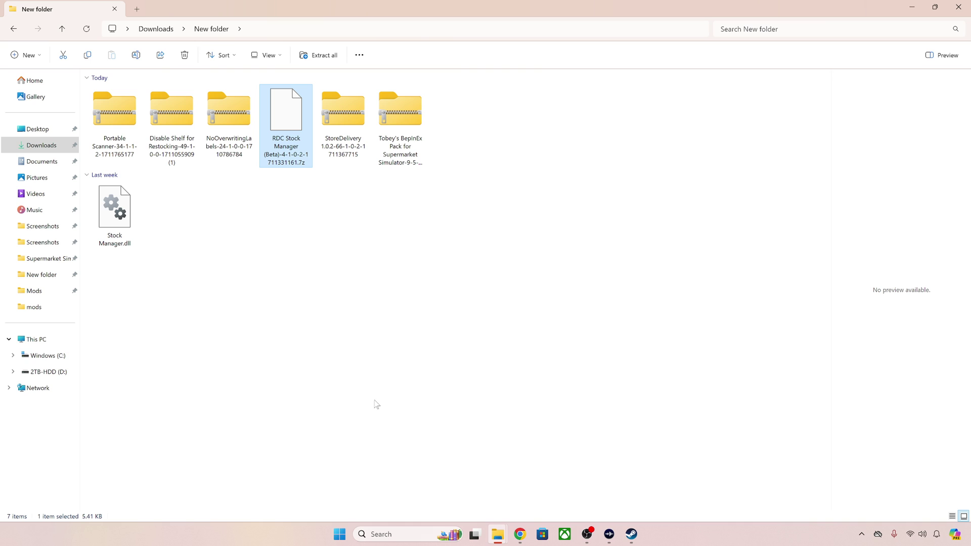
# - Copy Stock Manager.dll into the Mods folder inside the game's MLLoader folder
pyautogui.moveTo(497, 535)
pyautogui.click(527, 496)
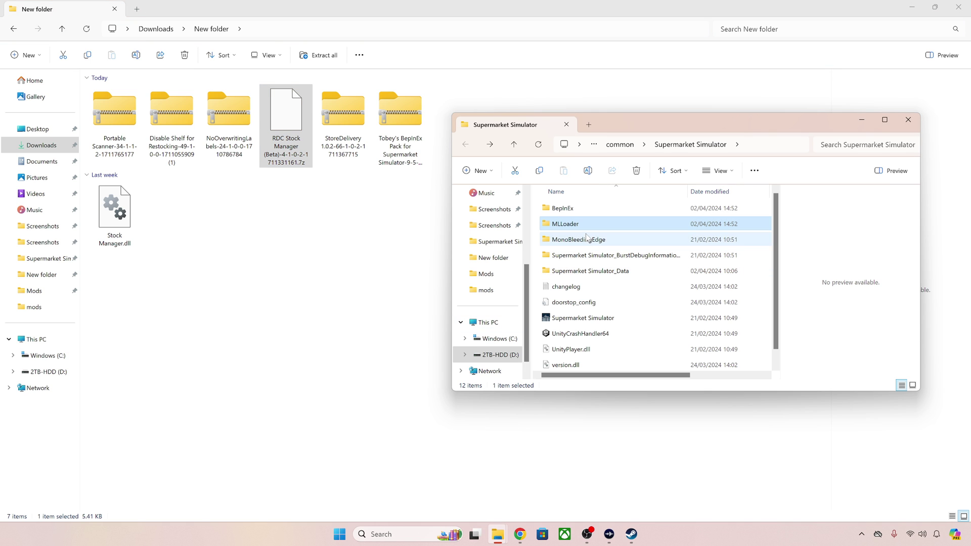
pyautogui.doubleClick(583, 222)
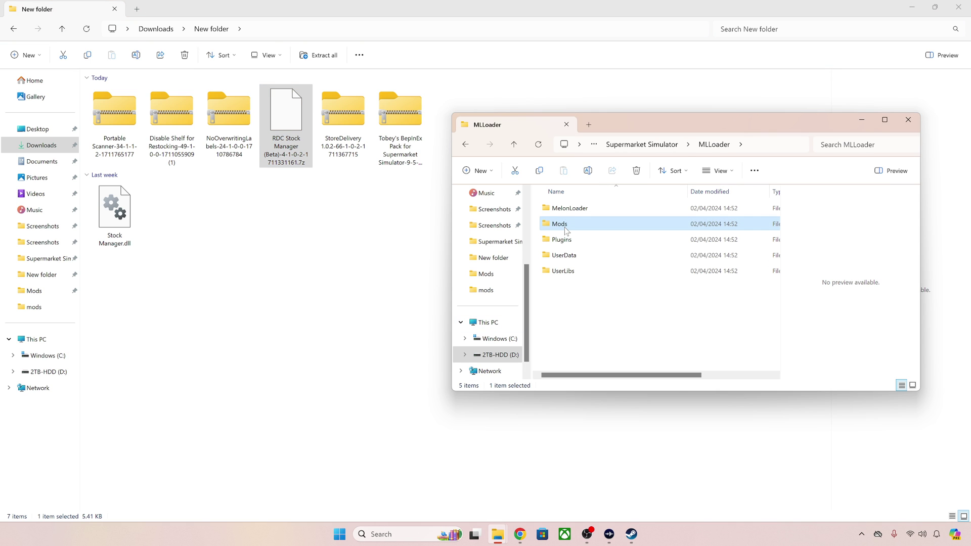
pyautogui.doubleClick(560, 224)
pyautogui.moveTo(114, 210); pyautogui.dragTo(652, 258)
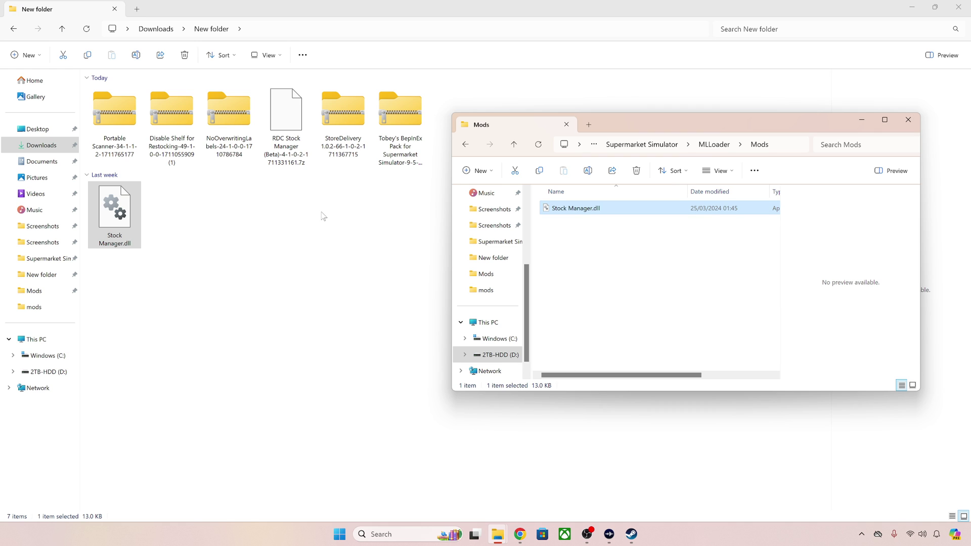
# - Extract the StoreDelivery 1.0.2 archive into the current downloads folder and open the extracted StoreDelivery-1.0.2 folder
pyautogui.click(344, 123)
pyautogui.rightClick(344, 123)
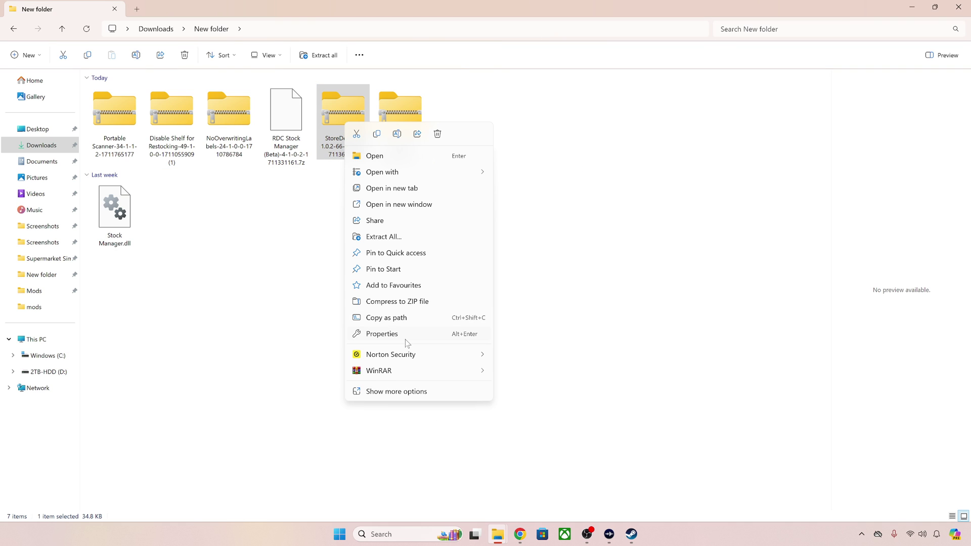
pyautogui.moveTo(389, 372)
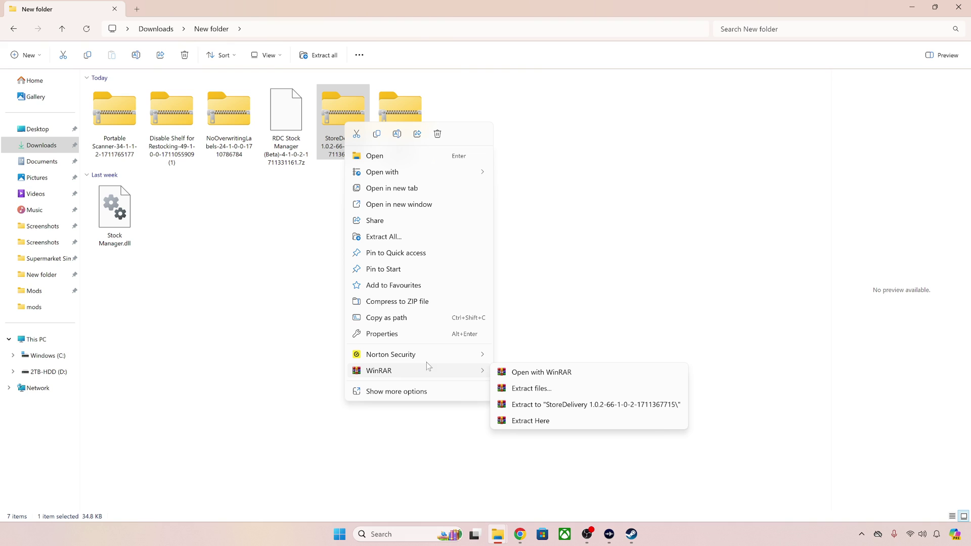
pyautogui.click(545, 421)
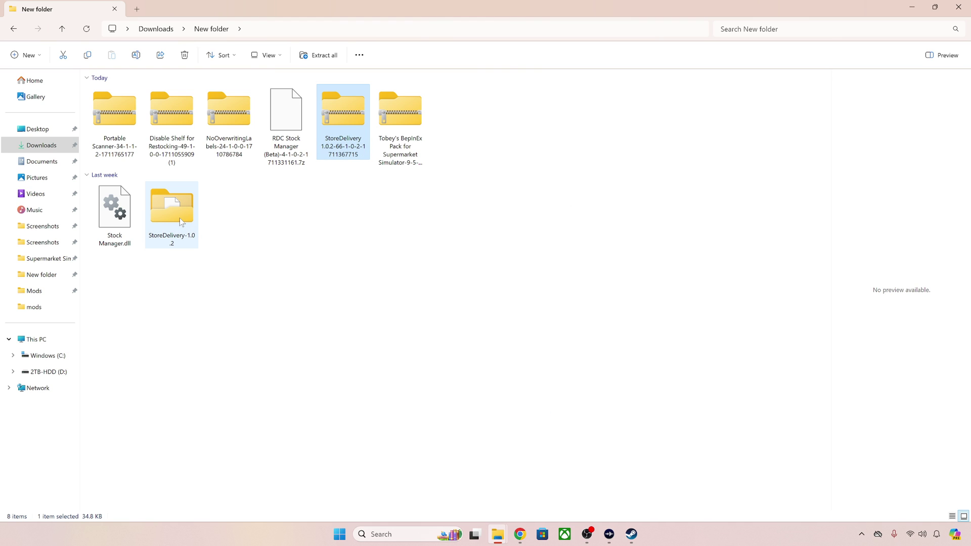
pyautogui.doubleClick(180, 217)
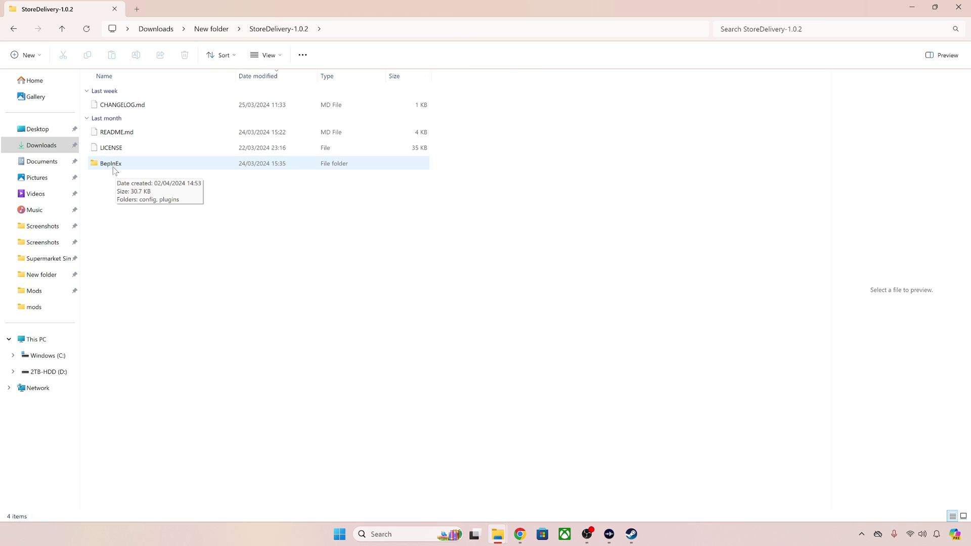
# - Copy the BepInEx folder from StoreDelivery-1.0.2 into the main Supermarket Simulator game folder
pyautogui.rightClick(114, 166)
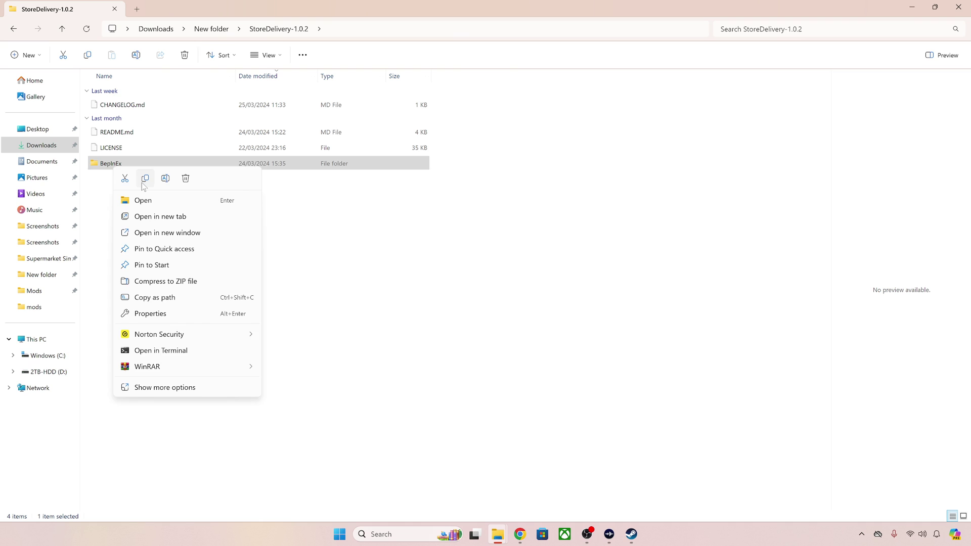
pyautogui.click(144, 180)
pyautogui.moveTo(498, 531)
pyautogui.click(527, 485)
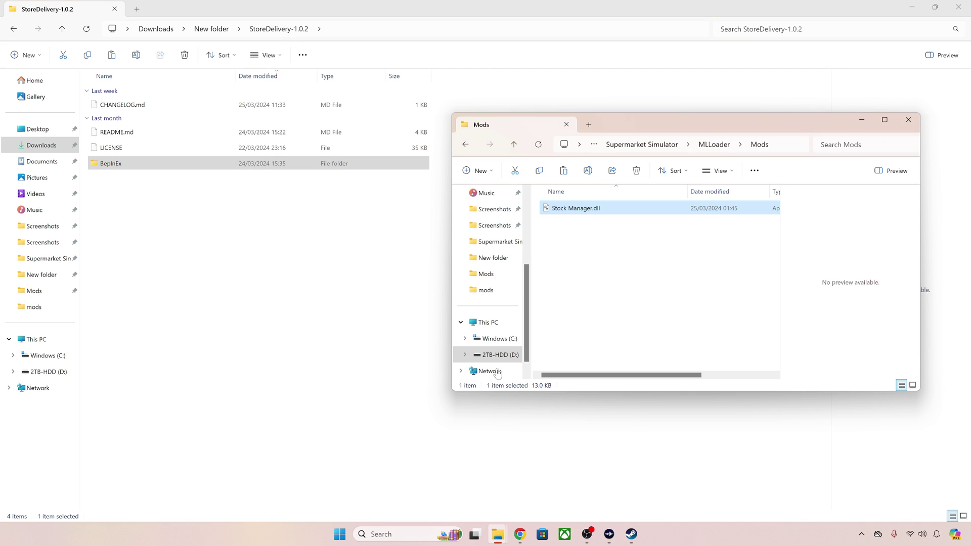
pyautogui.click(465, 144)
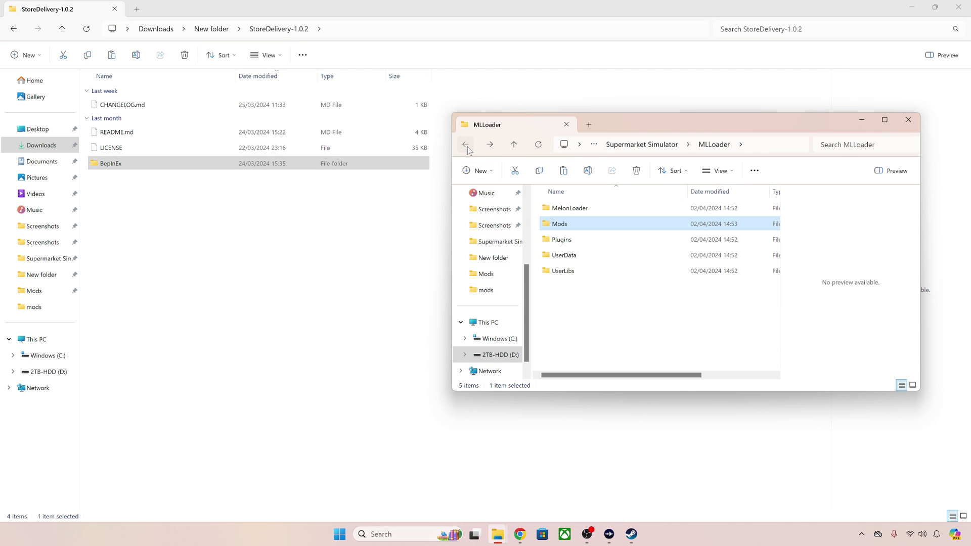
pyautogui.click(469, 147)
pyautogui.rightClick(542, 259)
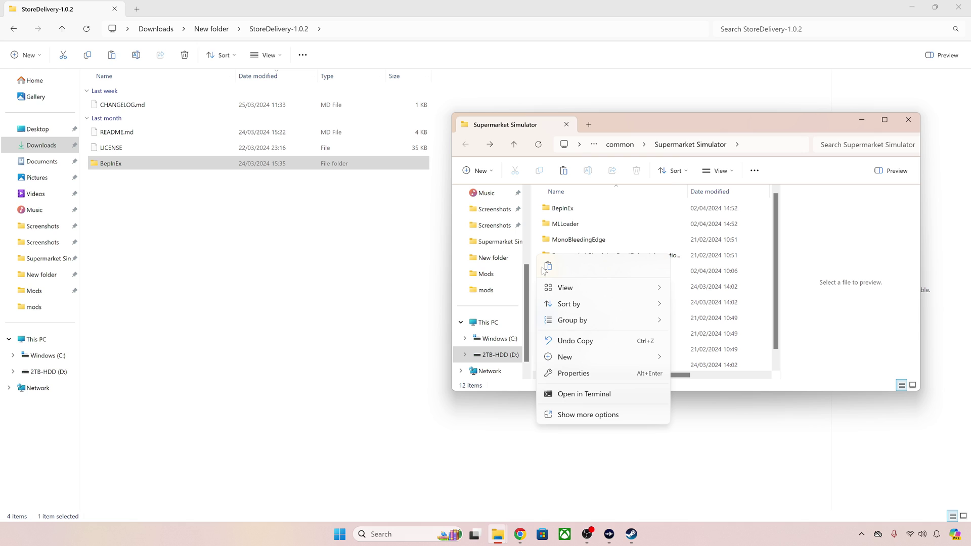
pyautogui.click(548, 265)
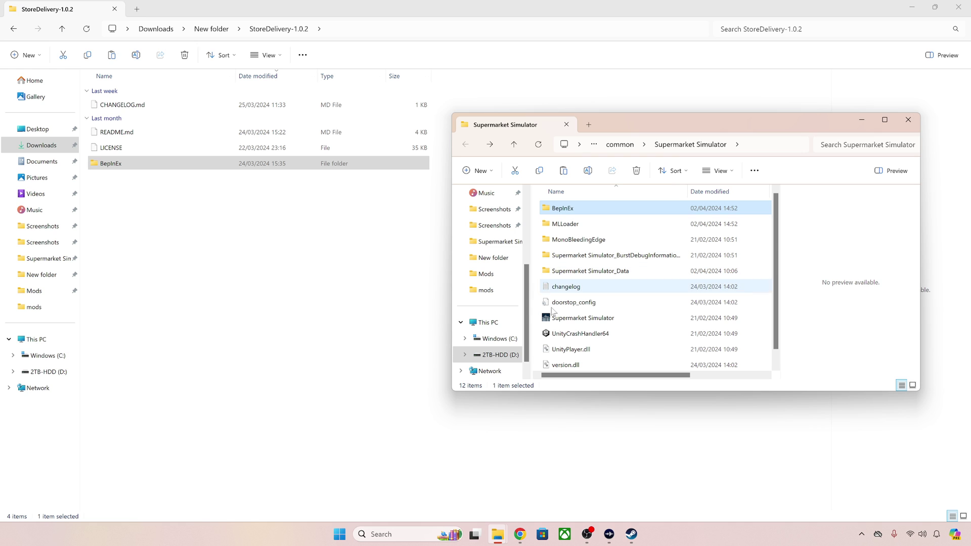
# - Check the StoreDelivery folder inside the game's BepInEx plugins folder and return to the main game folder
pyautogui.doubleClick(572, 211)
pyautogui.doubleClick(581, 267)
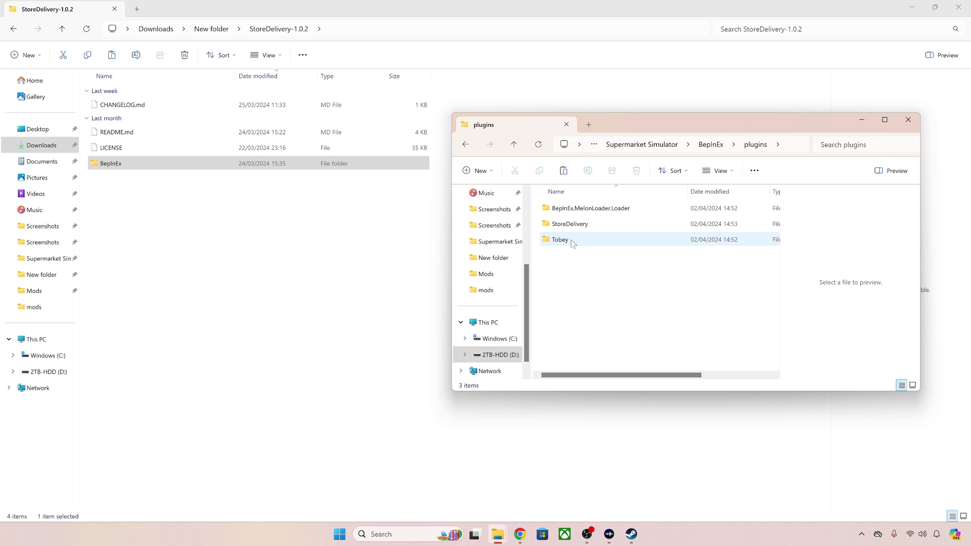
pyautogui.doubleClick(581, 224)
pyautogui.click(466, 145)
pyautogui.click(465, 145)
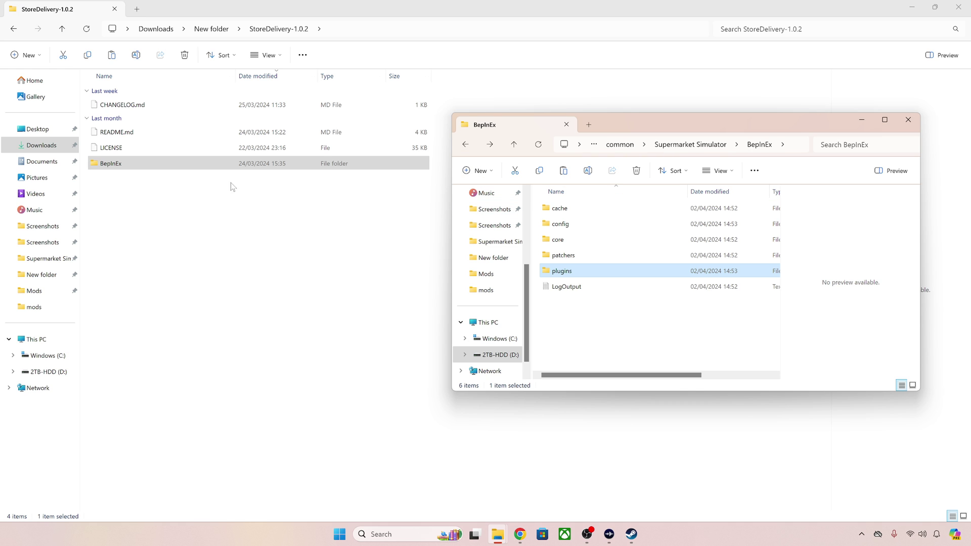
pyautogui.click(465, 145)
# - Return to the folder of downloaded mods and extract the Portable Scanner archive there
pyautogui.click(14, 29)
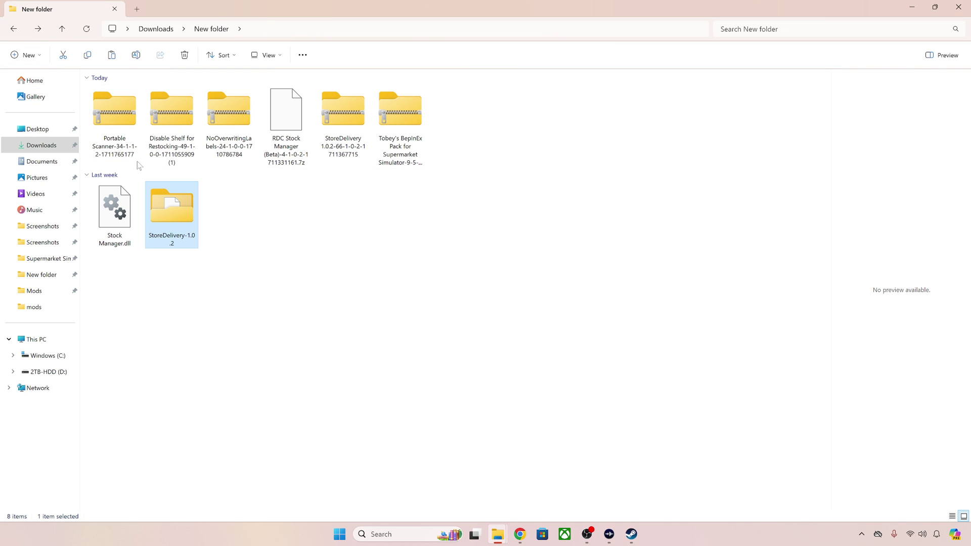
pyautogui.rightClick(116, 133)
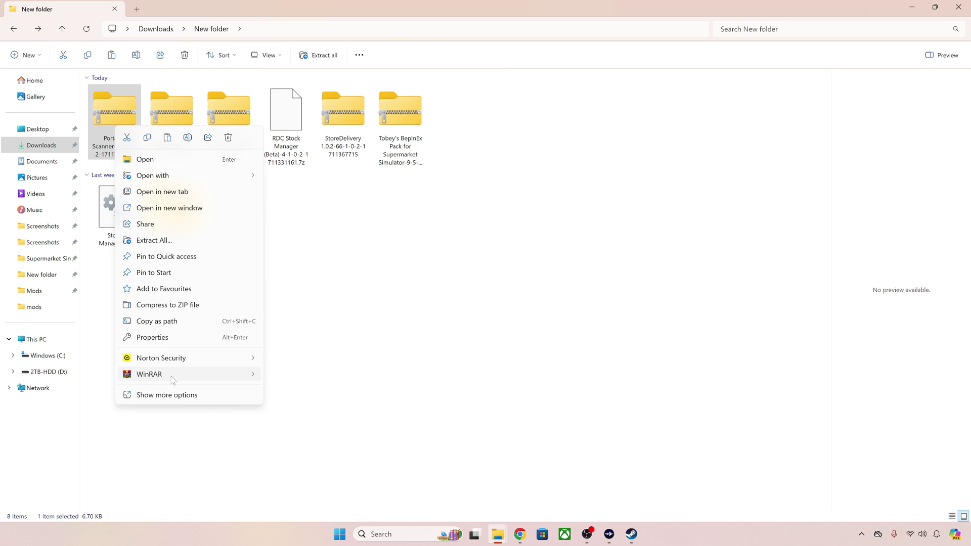
pyautogui.moveTo(173, 378)
pyautogui.click(309, 425)
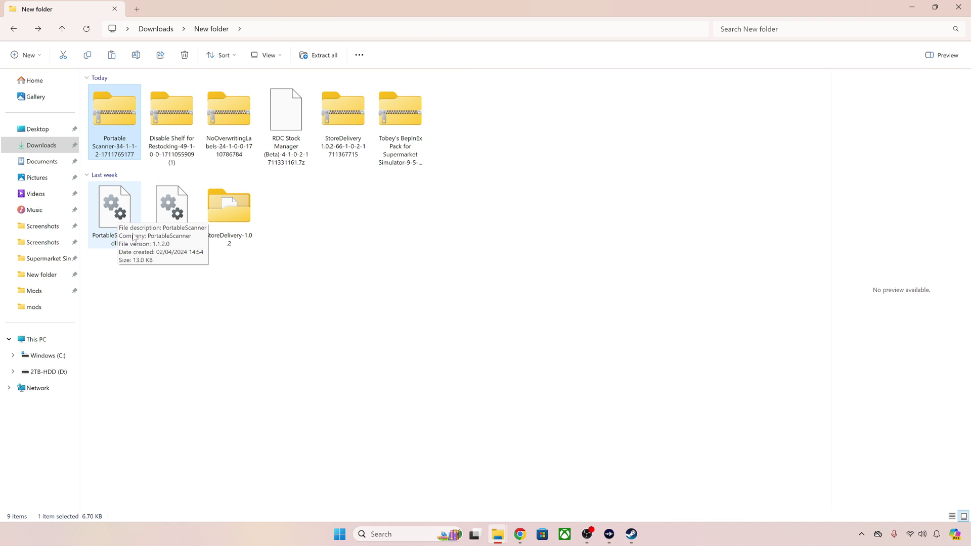
# - Copy PortableScanner.dll into the plugins folder inside the game's BepInEx folder
pyautogui.moveTo(508, 532)
pyautogui.click(510, 499)
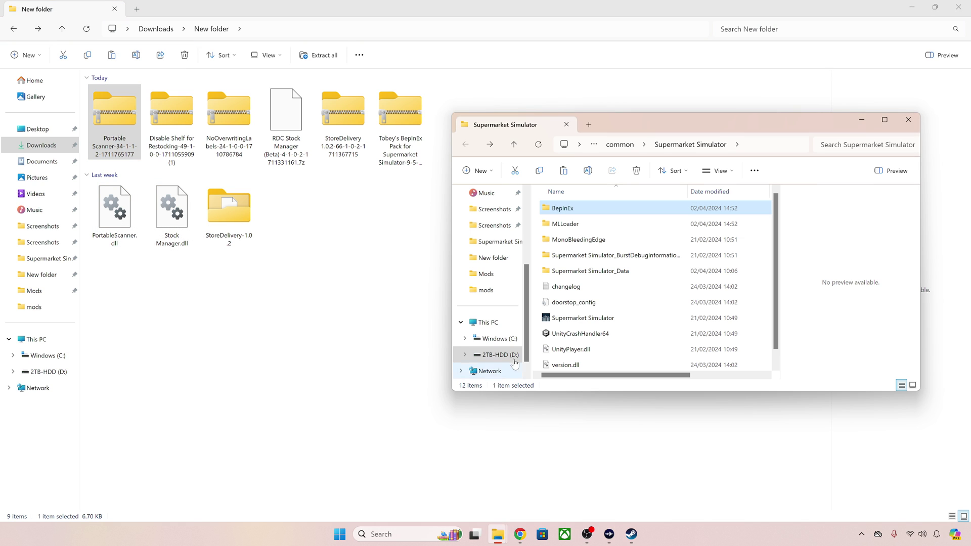
pyautogui.doubleClick(573, 212)
pyautogui.doubleClick(567, 271)
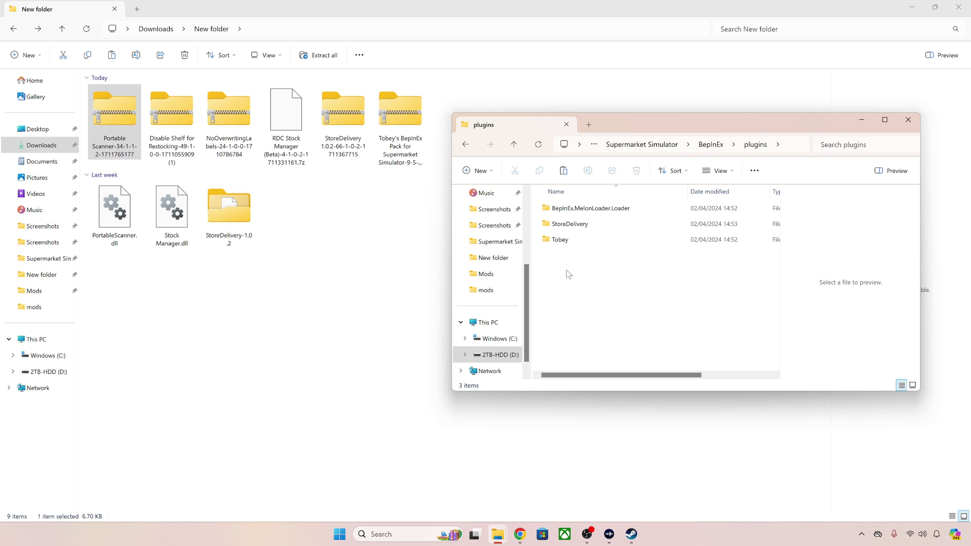
pyautogui.moveTo(122, 218); pyautogui.dragTo(581, 277)
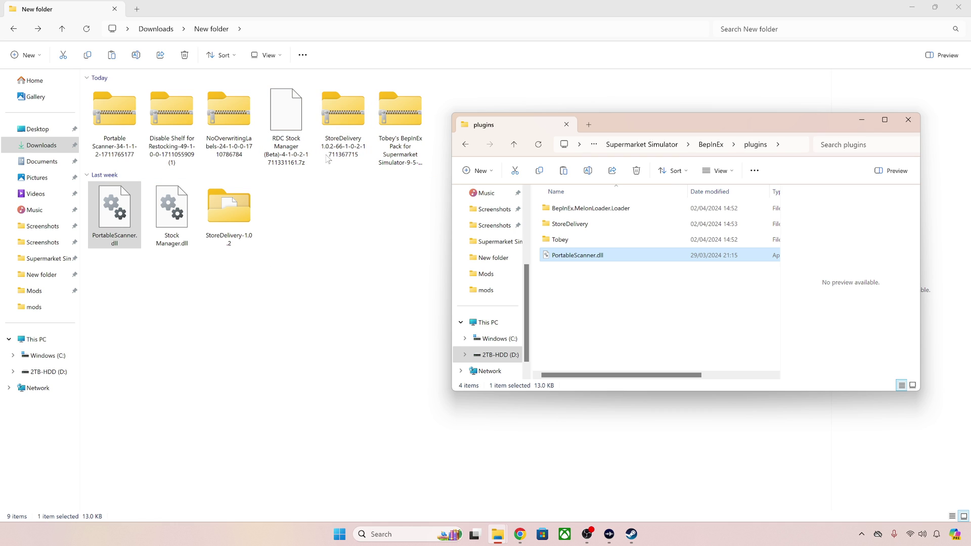
# - Extract the NoOverwritingLabels archive into the current downloads folder
pyautogui.rightClick(235, 126)
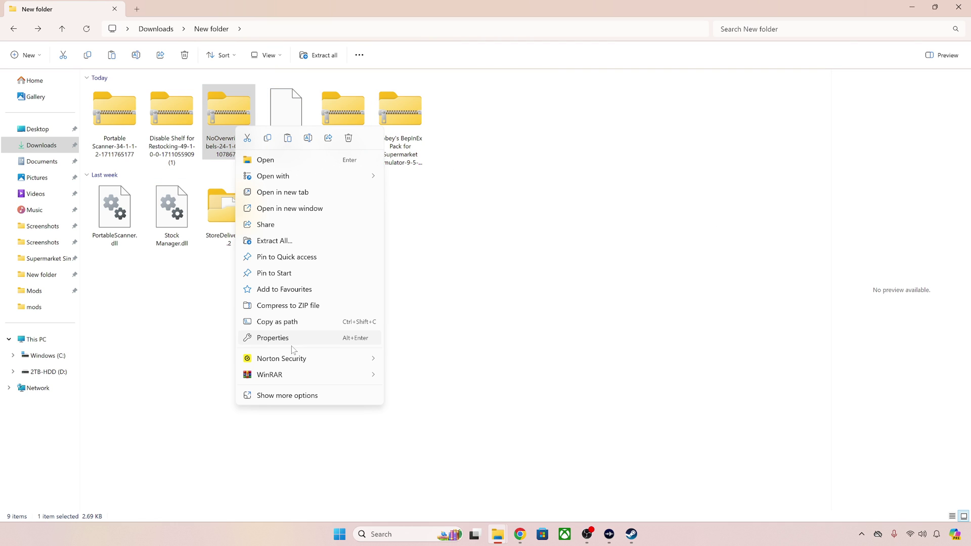
pyautogui.moveTo(291, 373)
pyautogui.click(436, 426)
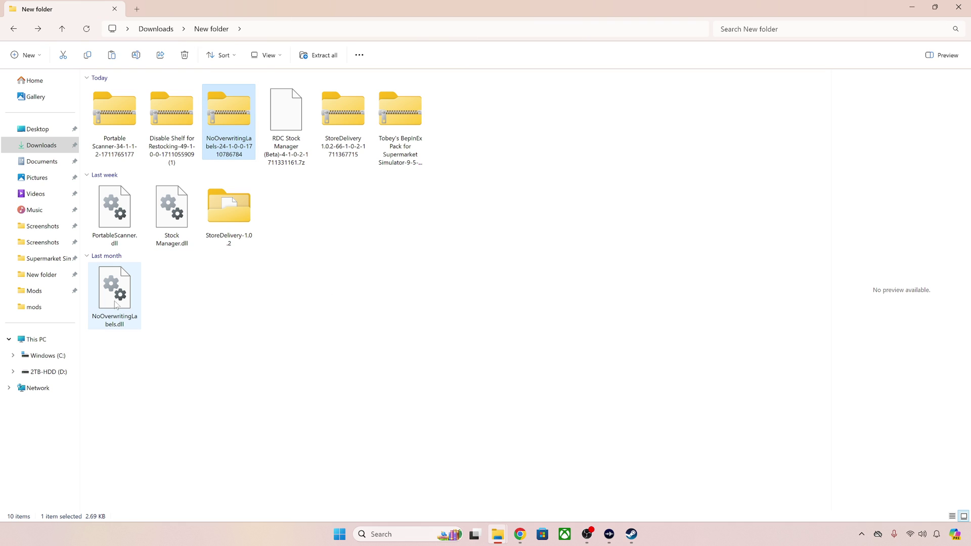
# - Copy NoOverwritingLabels.dll into the Mods folder inside the game's MLLoader folder
pyautogui.moveTo(498, 534)
pyautogui.click(520, 466)
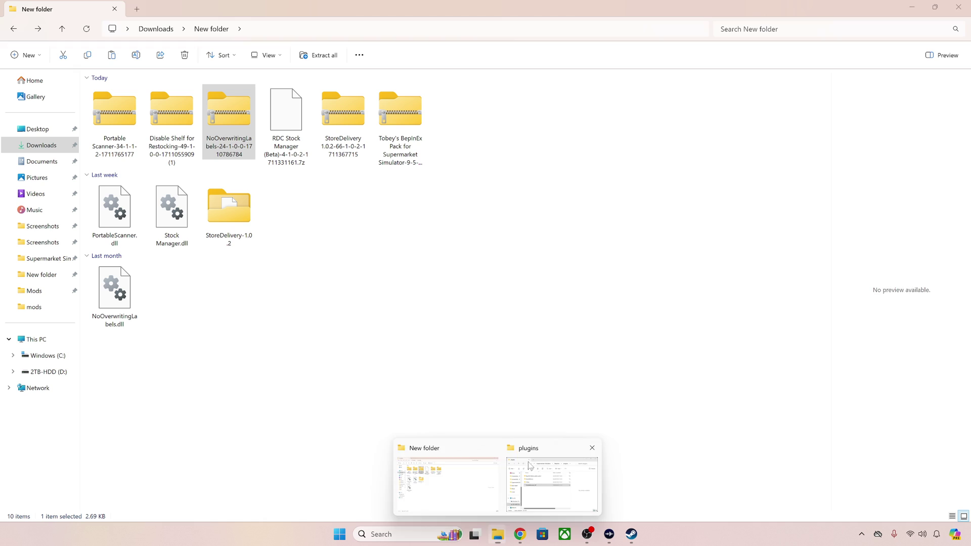
pyautogui.click(465, 146)
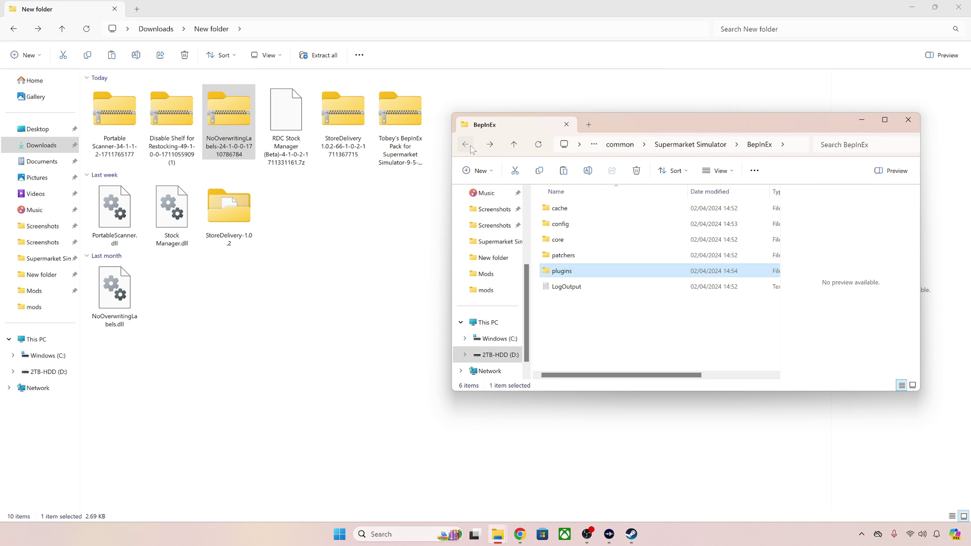
pyautogui.click(466, 145)
pyautogui.doubleClick(581, 223)
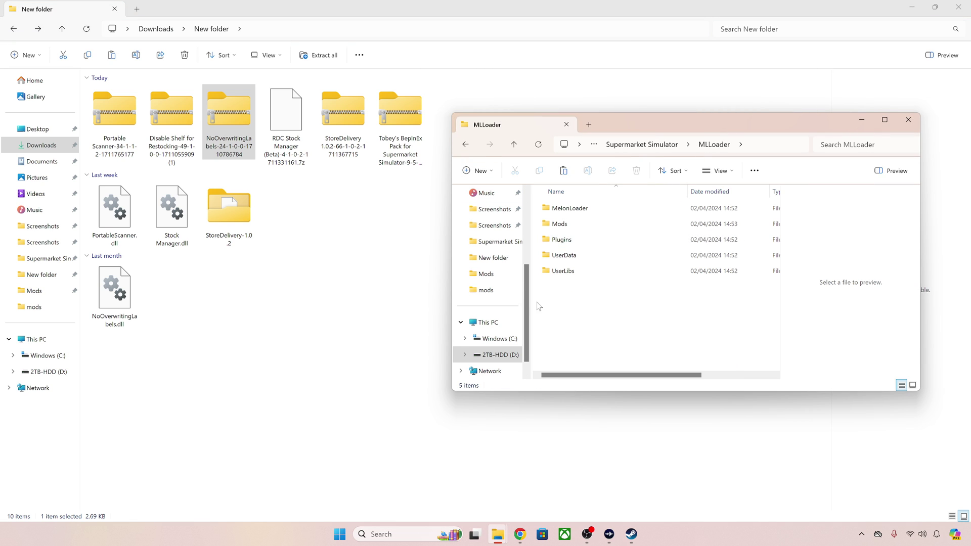
pyautogui.doubleClick(559, 223)
pyautogui.click(120, 299)
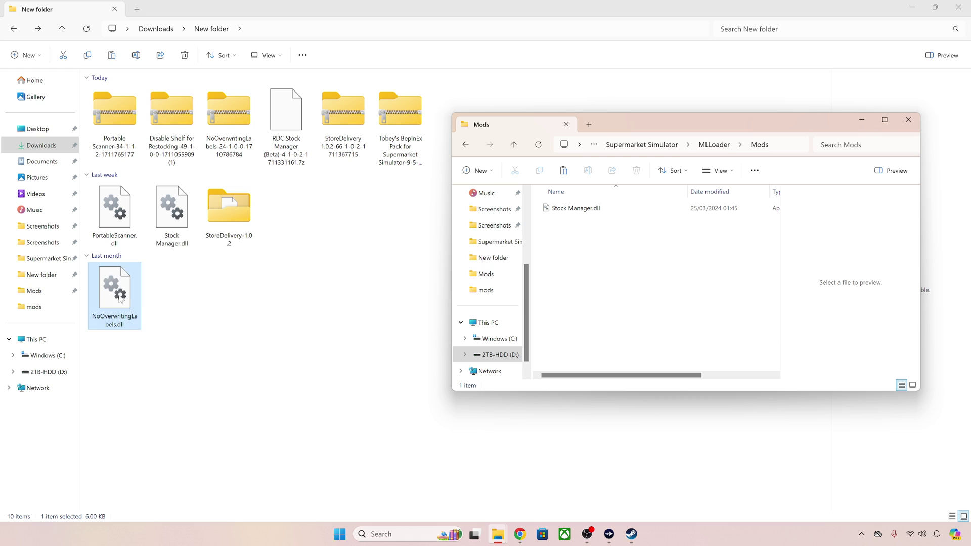
pyautogui.moveTo(120, 299); pyautogui.dragTo(607, 291)
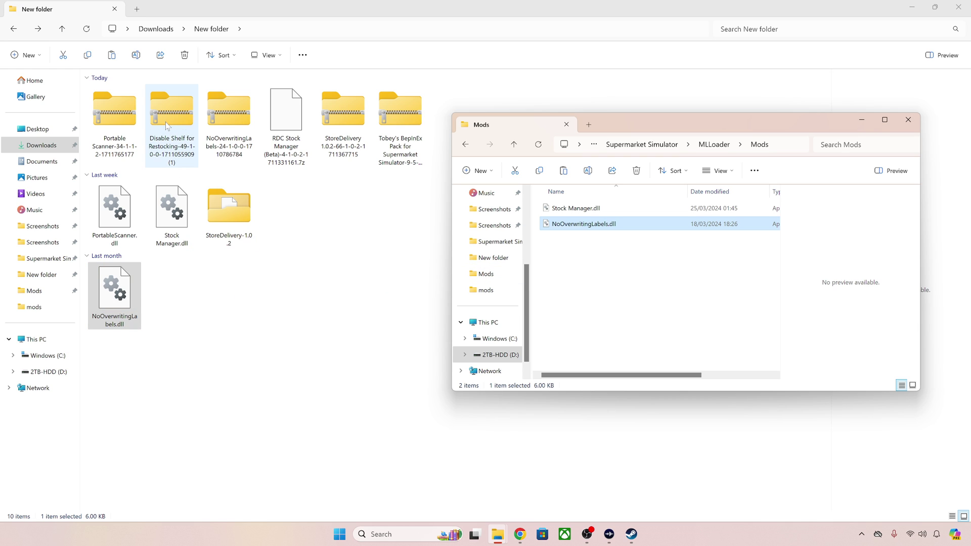
# - Extract the Disable Shelf for Restocking archive into the current downloads folder
pyautogui.rightClick(184, 115)
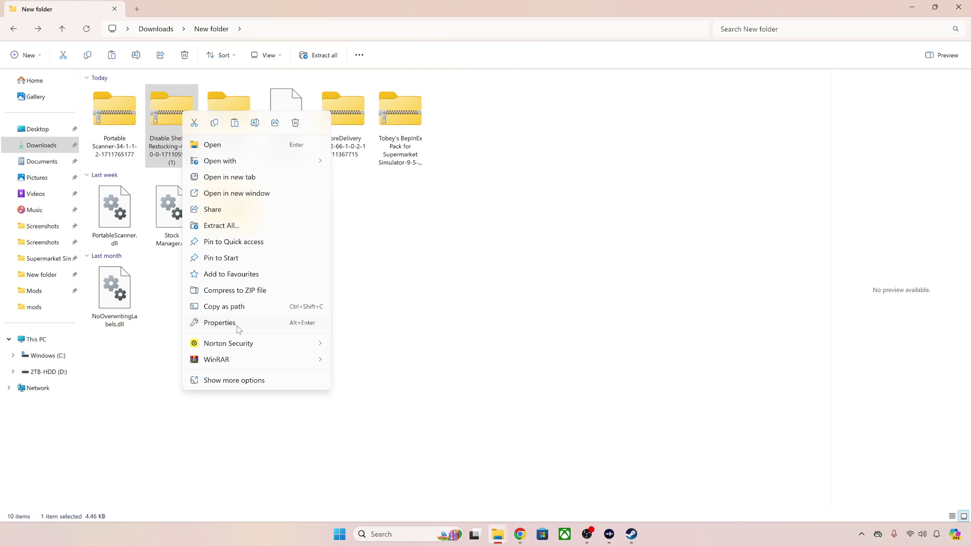
pyautogui.moveTo(232, 361)
pyautogui.click(368, 409)
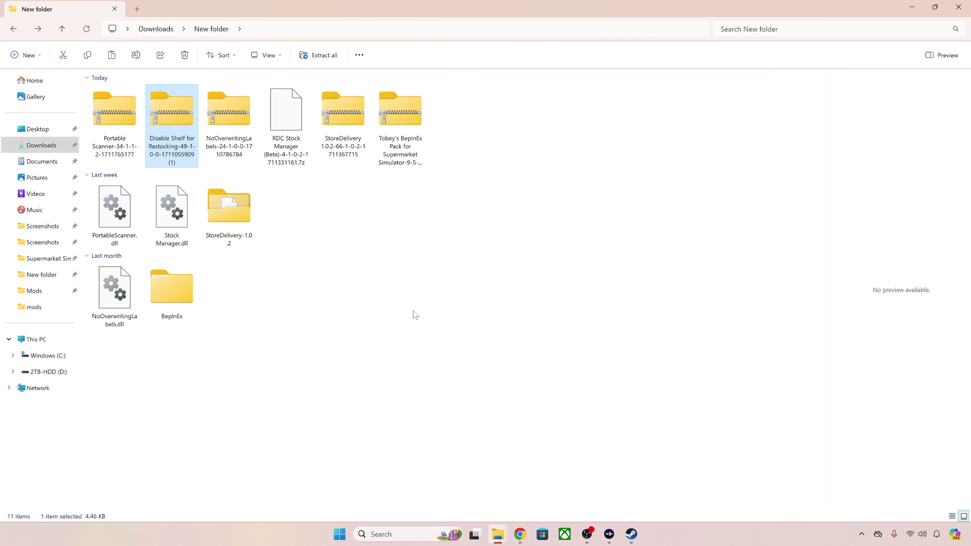
# - Copy the extracted BepInEx folder into the Supermarket Simulator game folder
pyautogui.rightClick(168, 294)
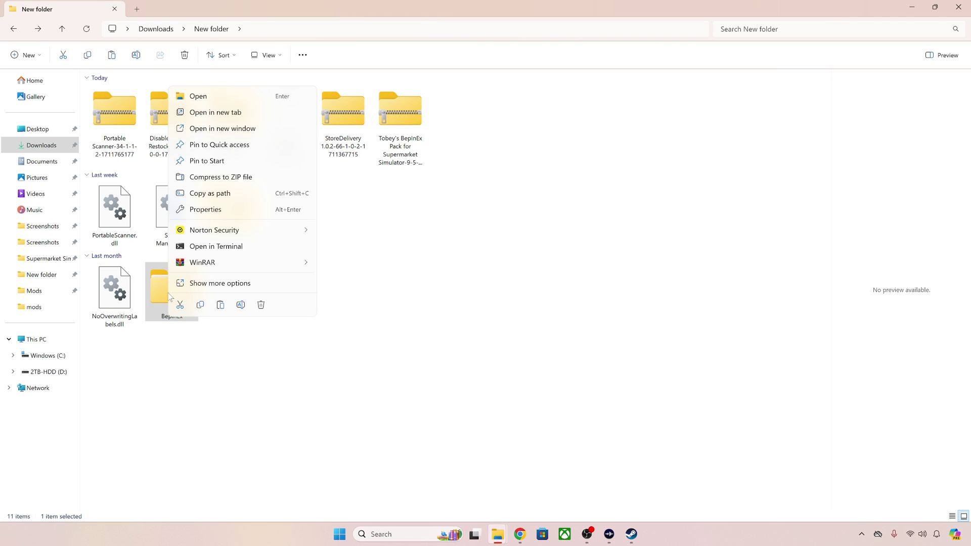
pyautogui.click(201, 304)
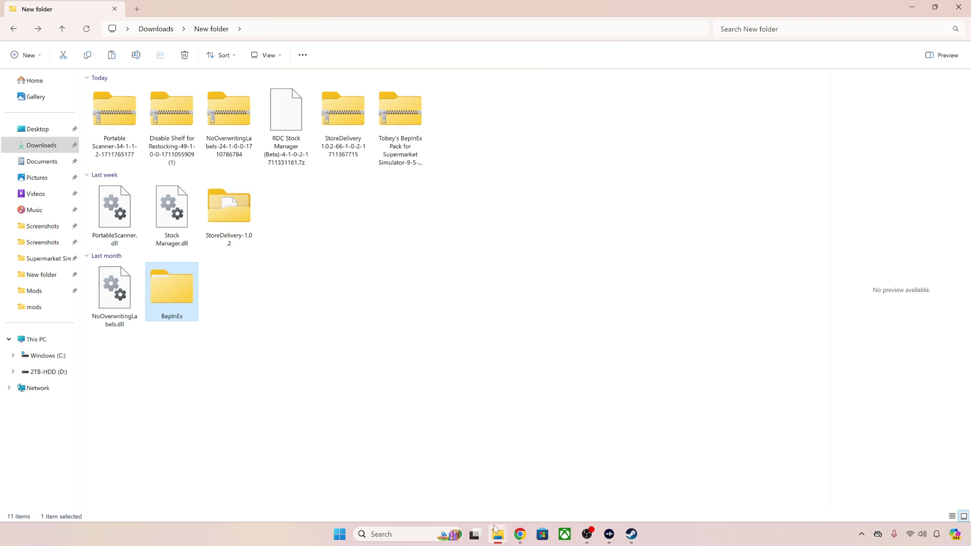
pyautogui.moveTo(497, 534)
pyautogui.click(530, 493)
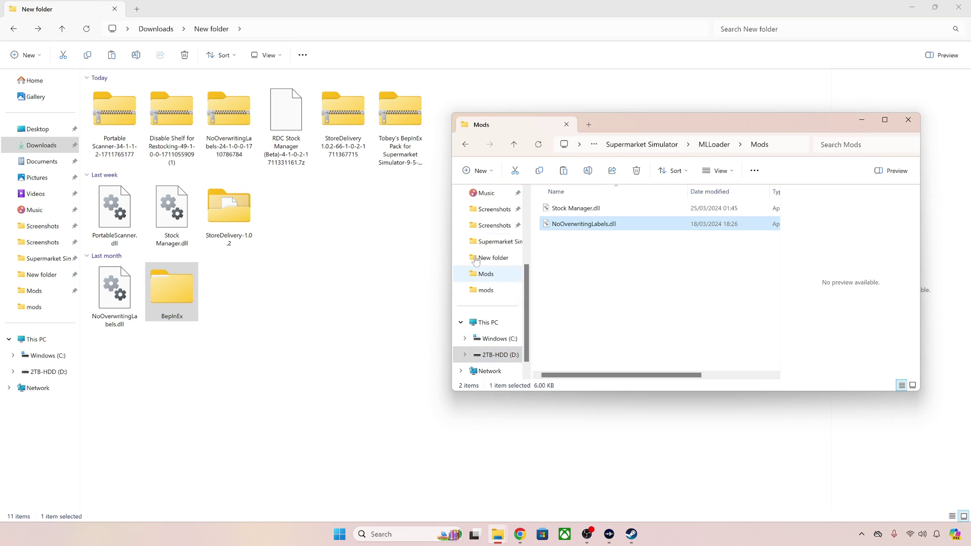
pyautogui.click(465, 145)
pyautogui.click(466, 146)
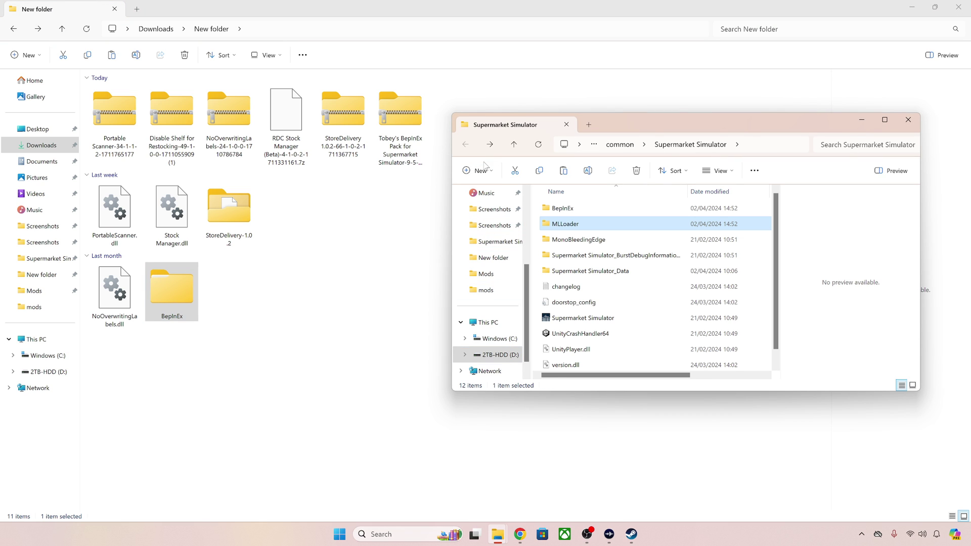
pyautogui.rightClick(540, 246)
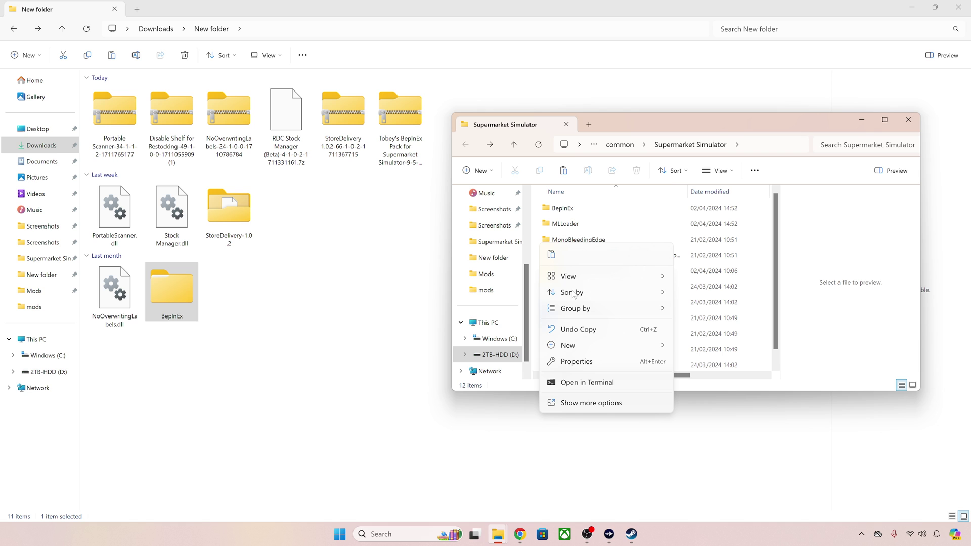
pyautogui.click(552, 255)
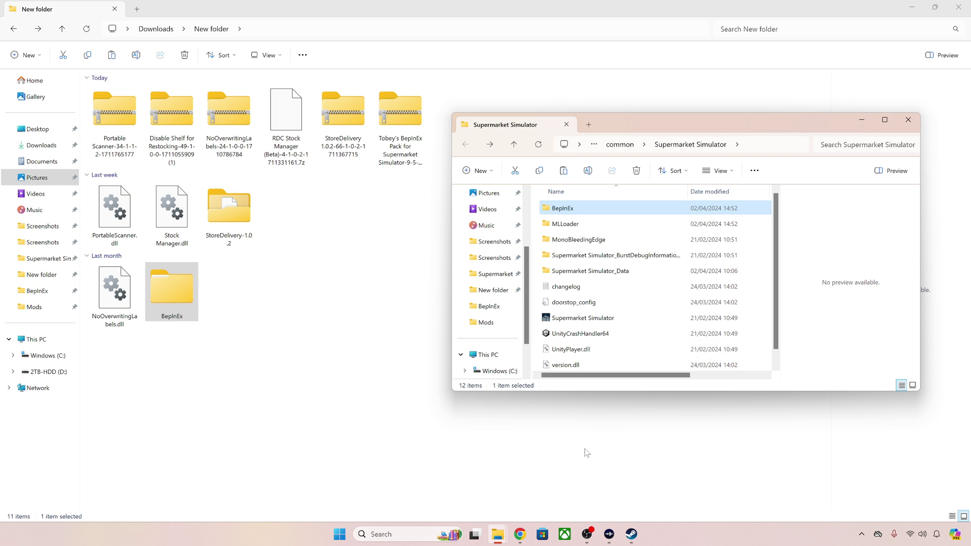
# - Switch to the running Supermarket Simulator game and check the label on the store's spaghetti shelf
pyautogui.click(631, 425)
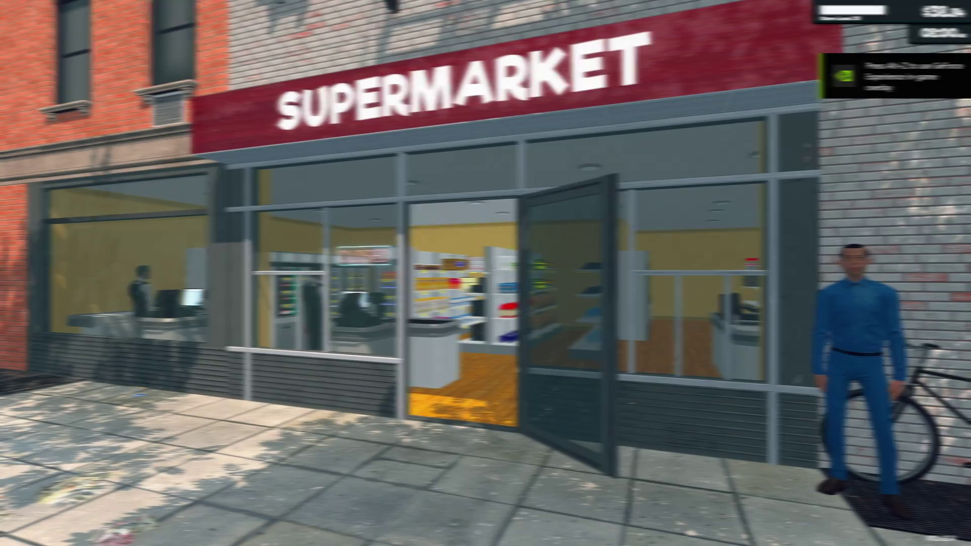
pyautogui.press('w')
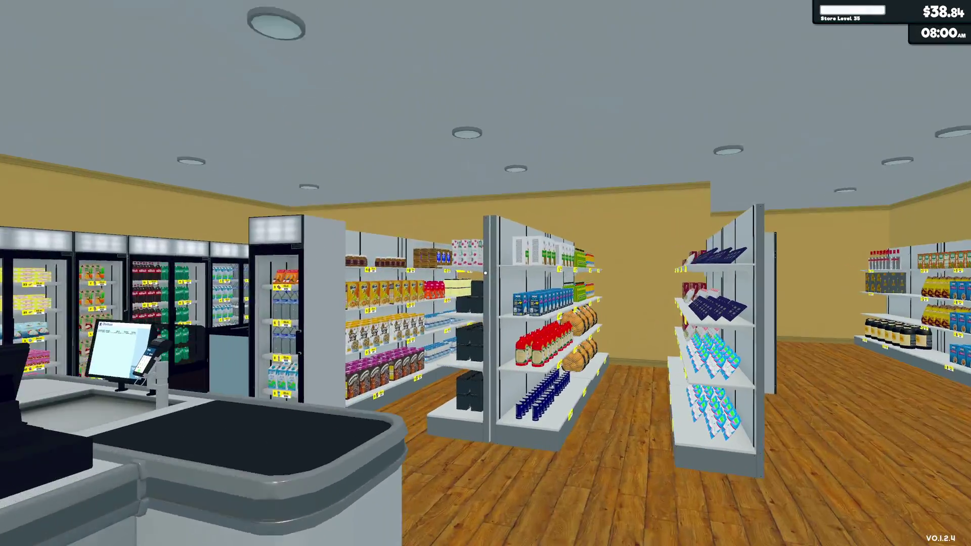
pyautogui.press('w')
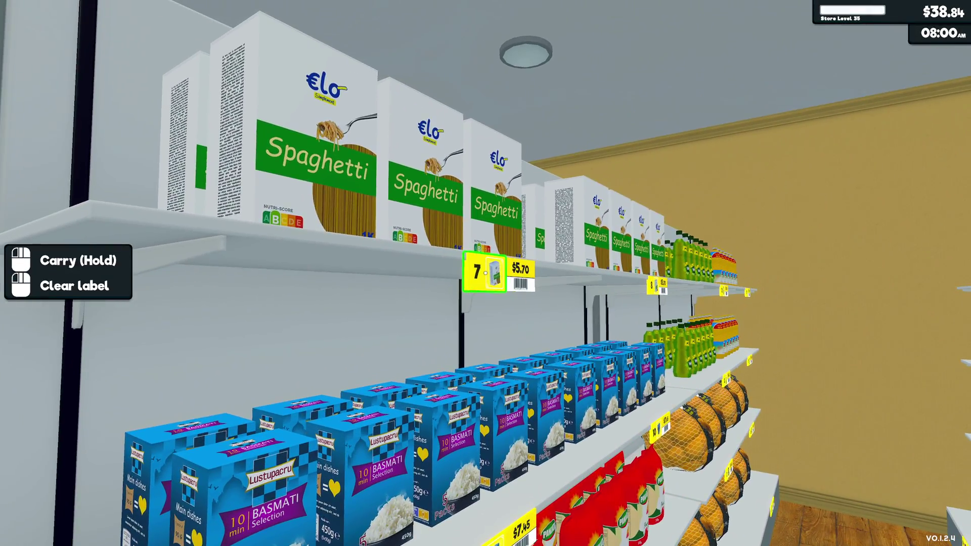
pyautogui.rightClick(485, 273)
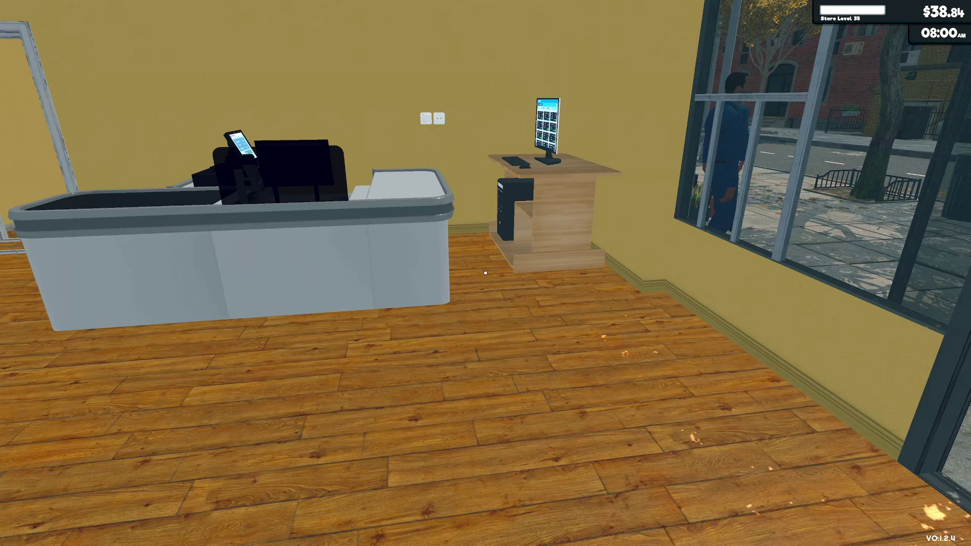
# - Check the Place delivery in storage option in the Market cart on the store's computer
pyautogui.press('w')
pyautogui.click(484, 273)
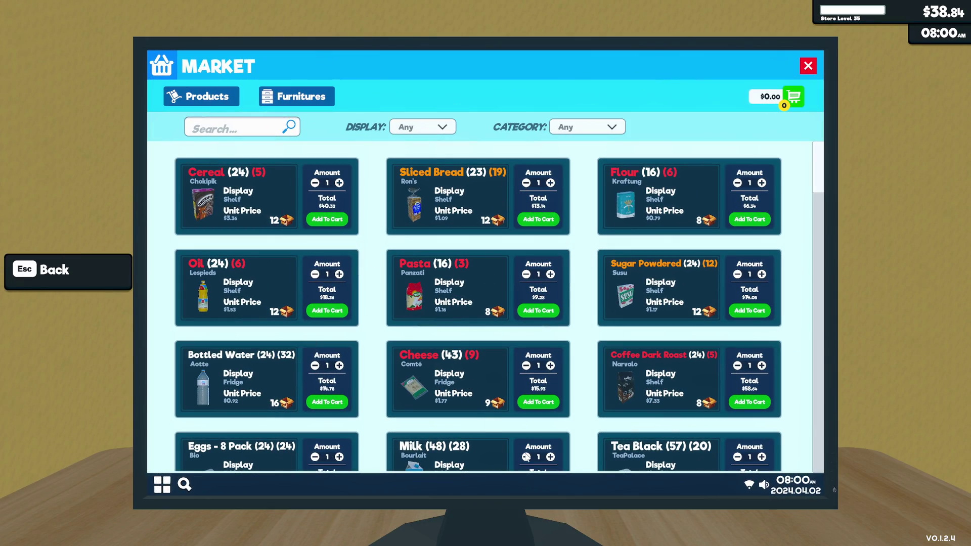
pyautogui.click(794, 99)
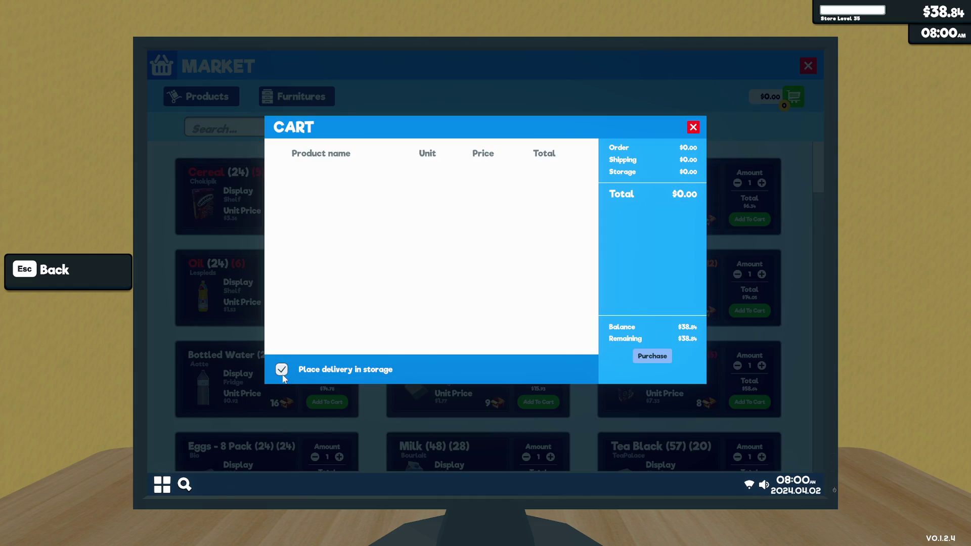
pyautogui.click(692, 128)
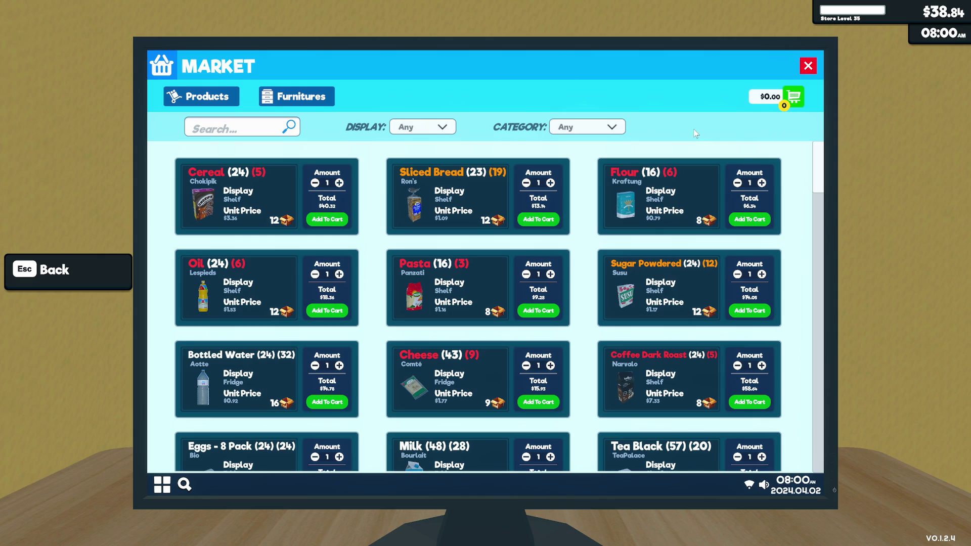
pyautogui.press('Escape')
# - Go to the storage room and scan the flour box on the rack with the portable scanner
pyautogui.press('w')
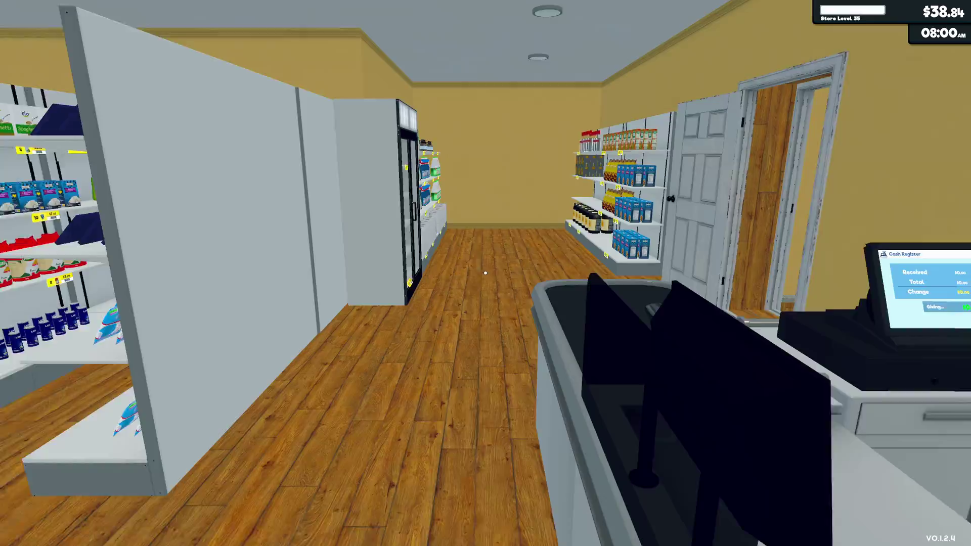
pyautogui.press('w')
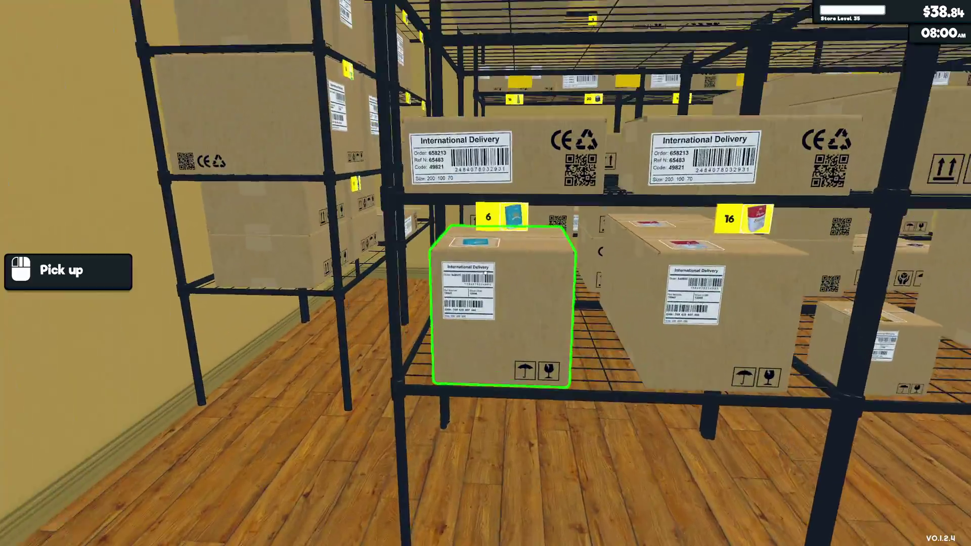
pyautogui.press('w')
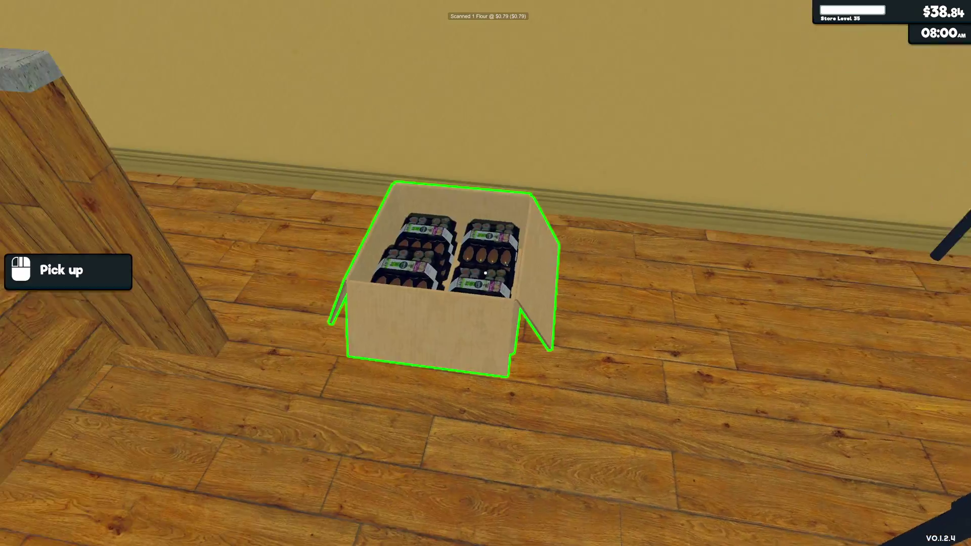
# - Pick up the open sushi box, try placing it in the empty orange juice rack slot, and set it down on the storage floor
pyautogui.click(485, 273)
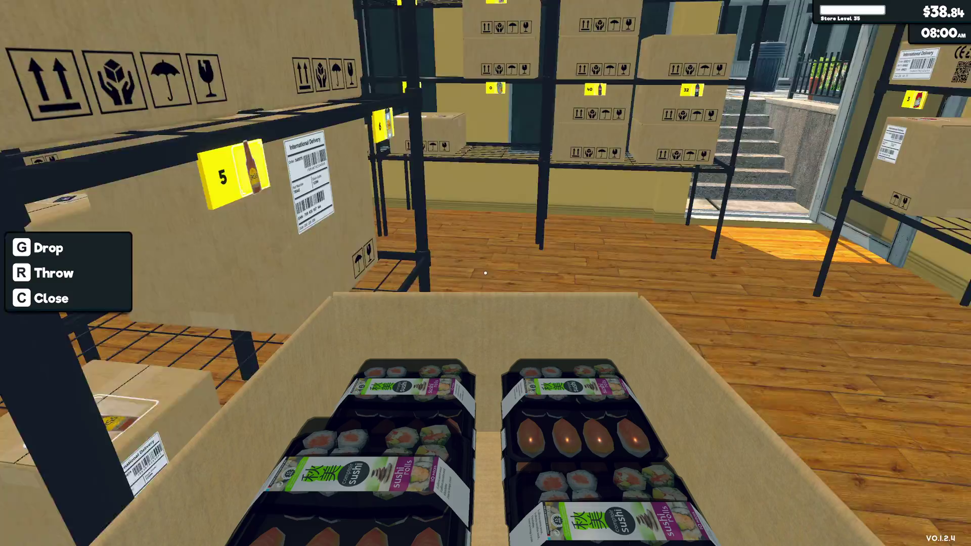
pyautogui.press('w')
pyautogui.click(485, 273)
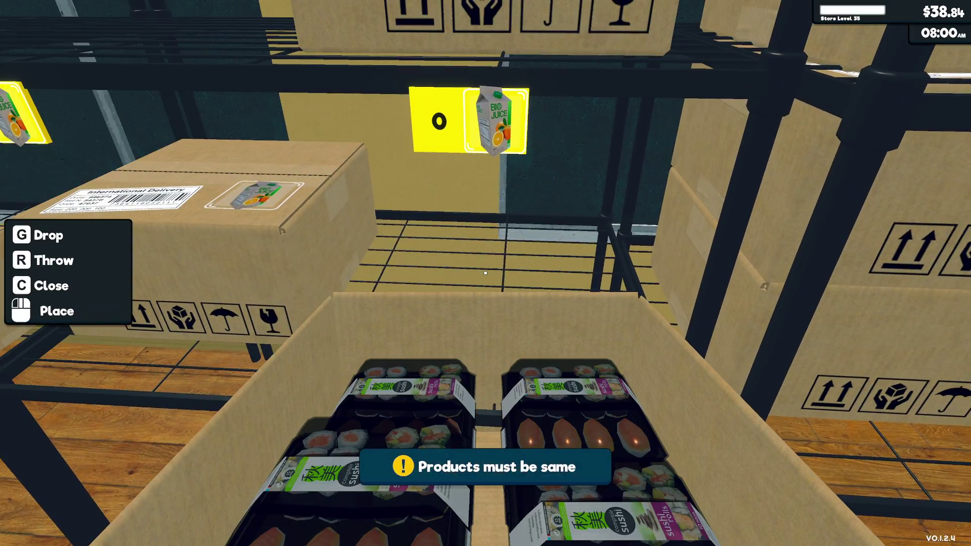
pyautogui.press('g')
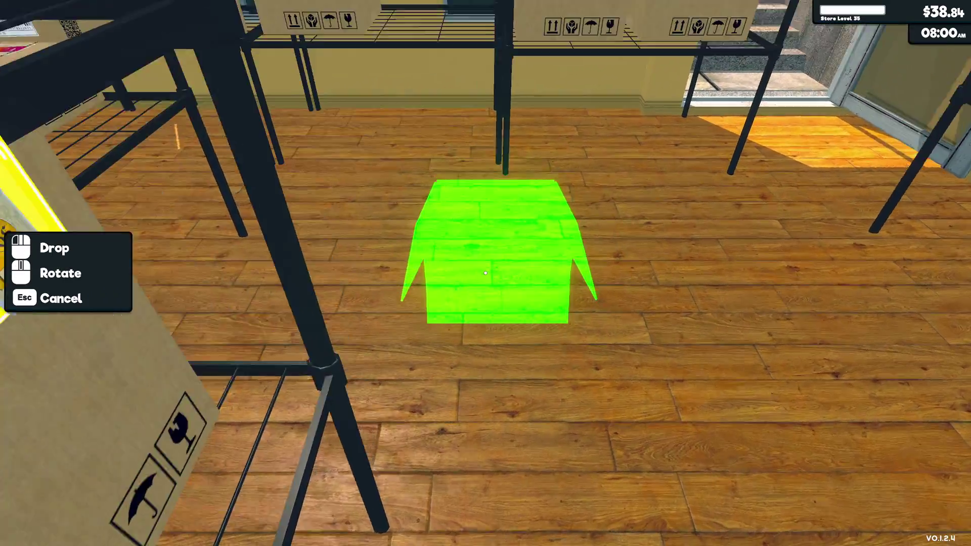
pyautogui.click(485, 273)
pyautogui.press('w')
pyautogui.press('w')
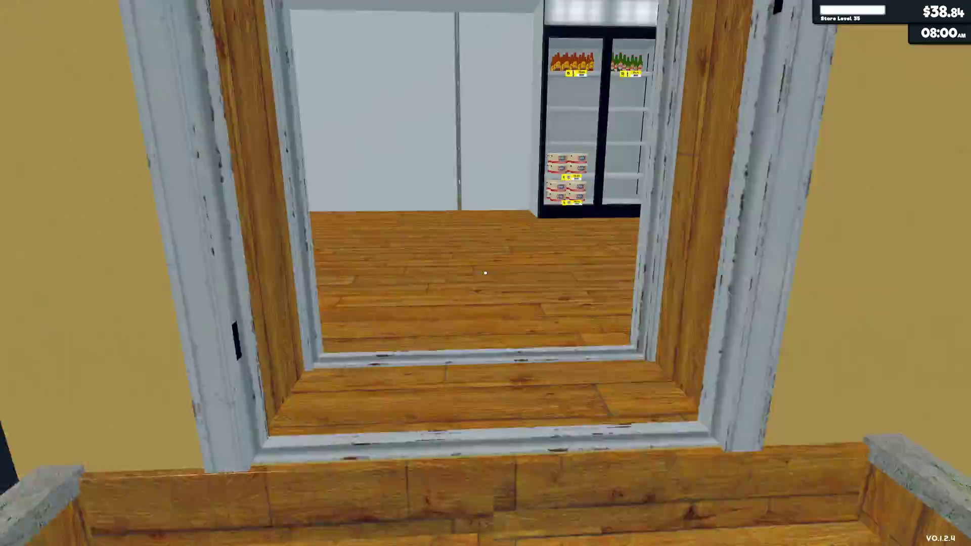